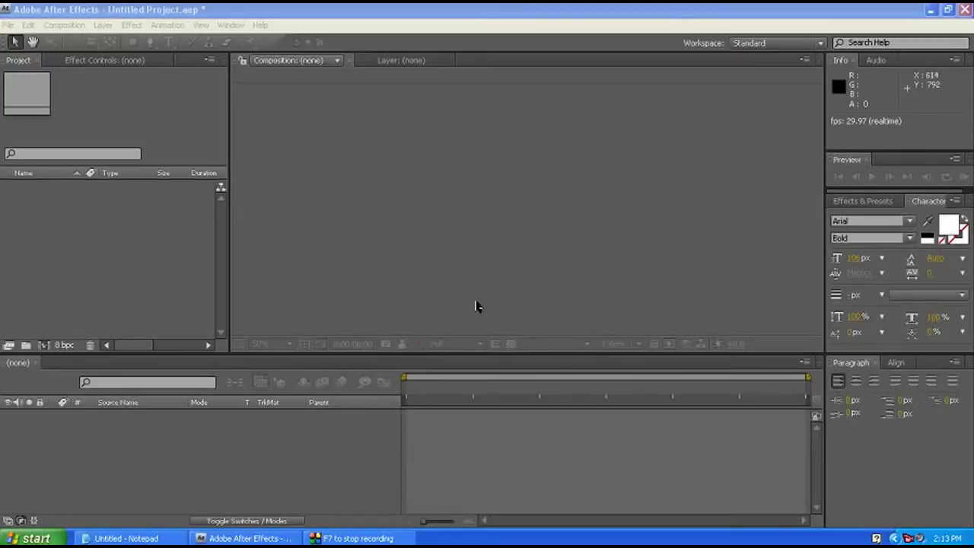
Import the pink flower image Sweet_flower_pattern_Design_WA04_021La.jpg, browsing the folder in Thumbnails view
double_click(104, 234)
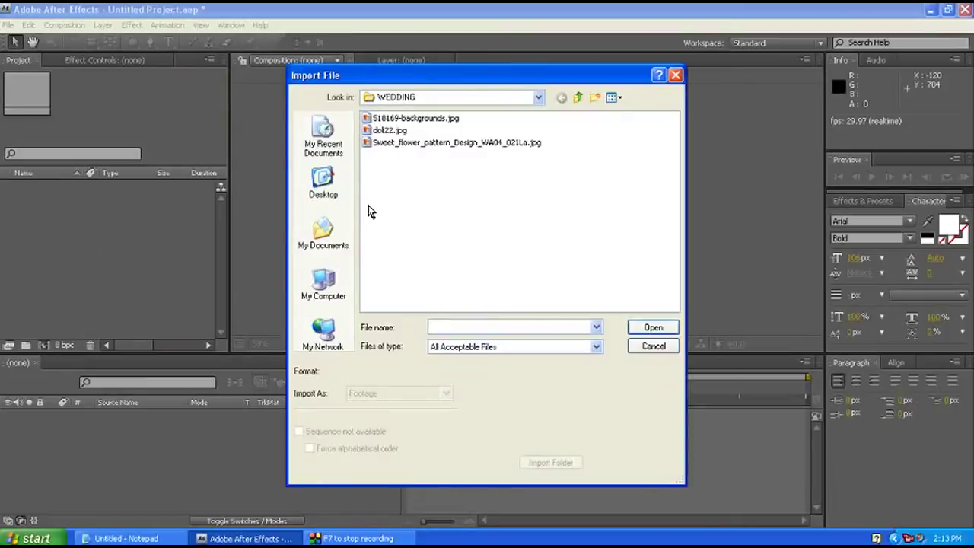
left_click(619, 99)
left_click(613, 112)
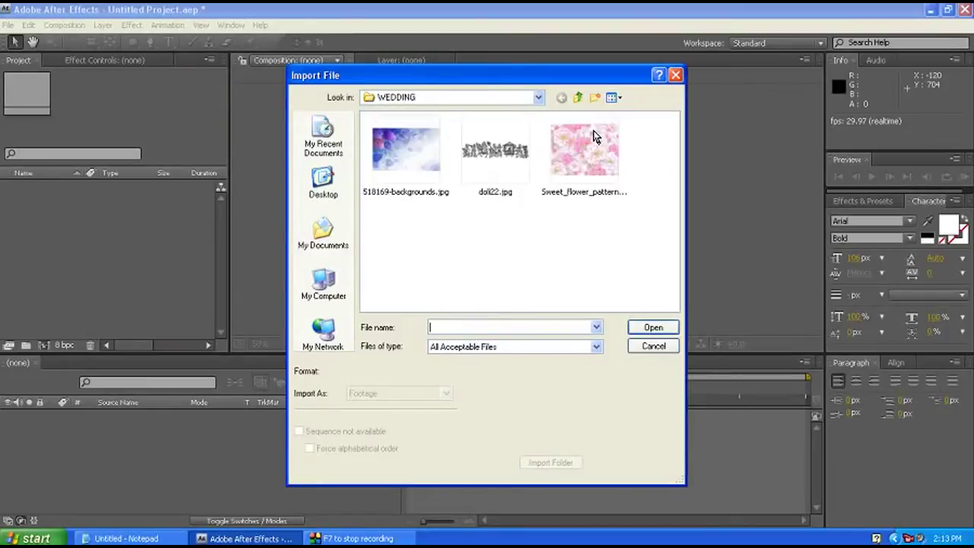
left_click(591, 159)
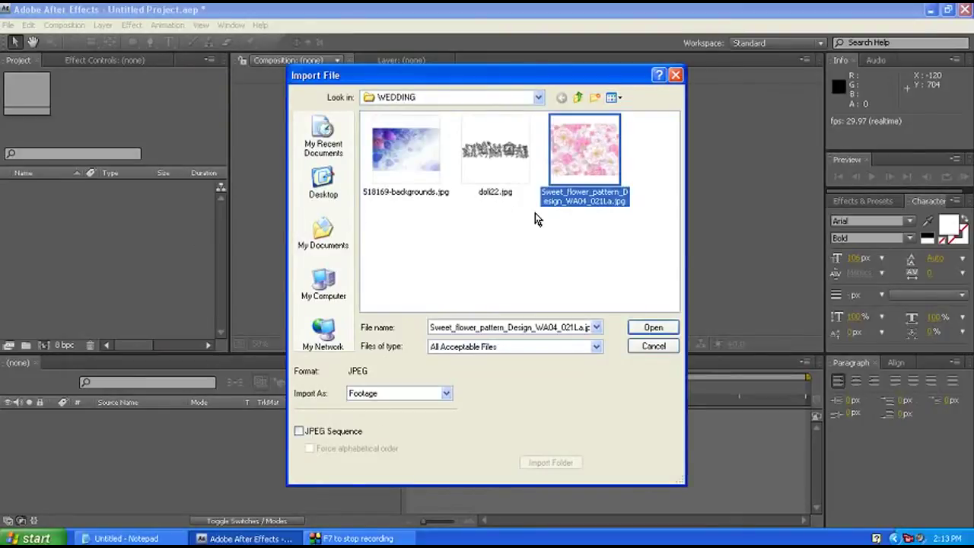
left_click(662, 329)
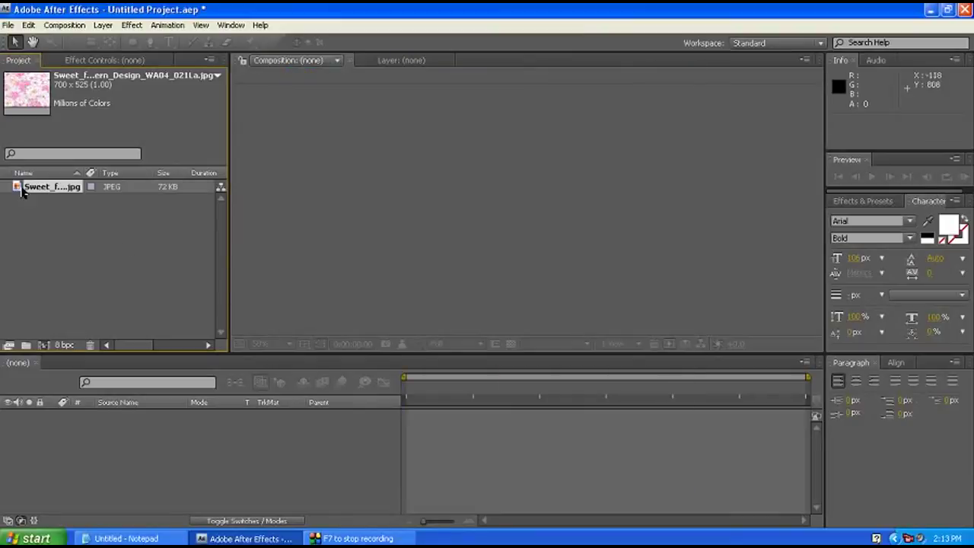
Create a 700 x 525, 30-second composition at 29.97 fps from the flower JPEG
left_click_drag(19, 190, 44, 347)
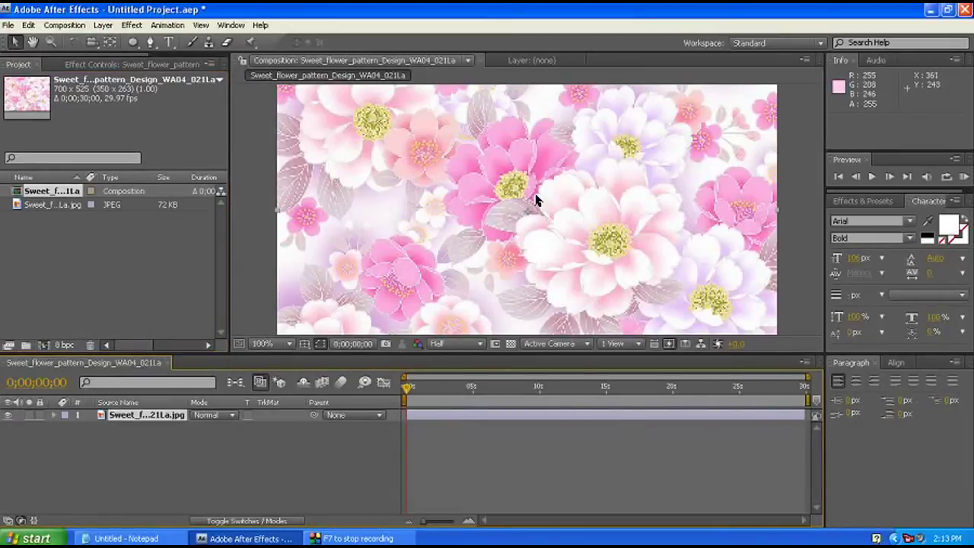
scroll(507, 211, "down", 2)
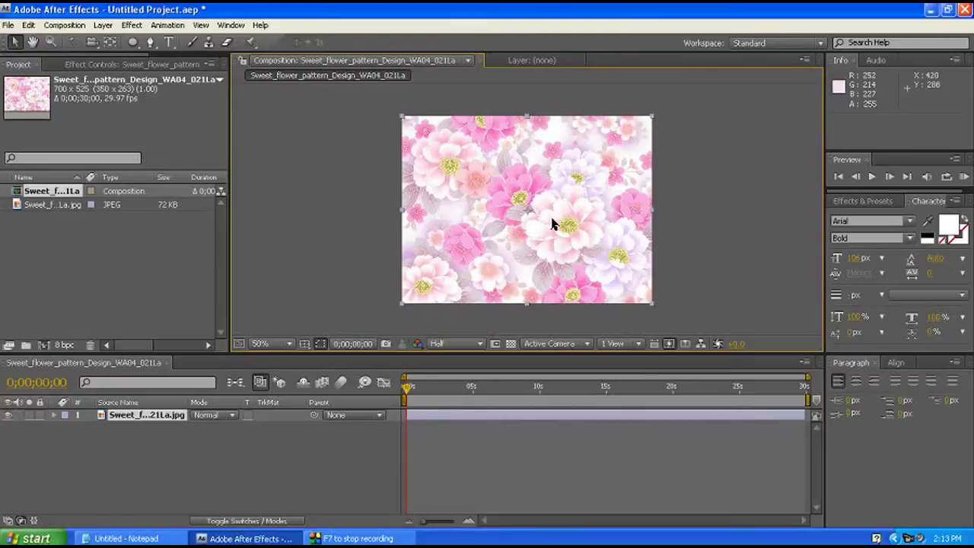
scroll(552, 223, "up", 2)
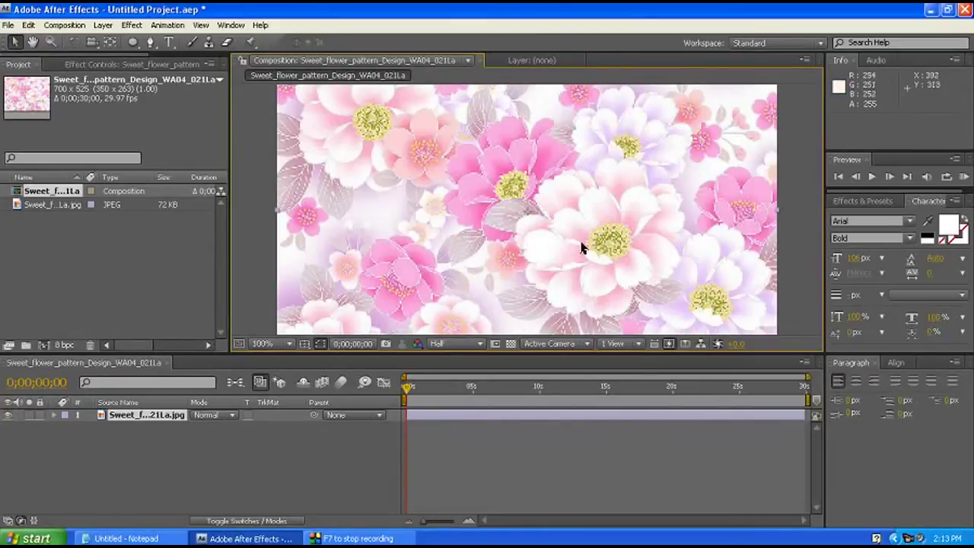
scroll(472, 242, "down", 2)
scroll(514, 237, "up", 2)
scroll(513, 235, "down", 2)
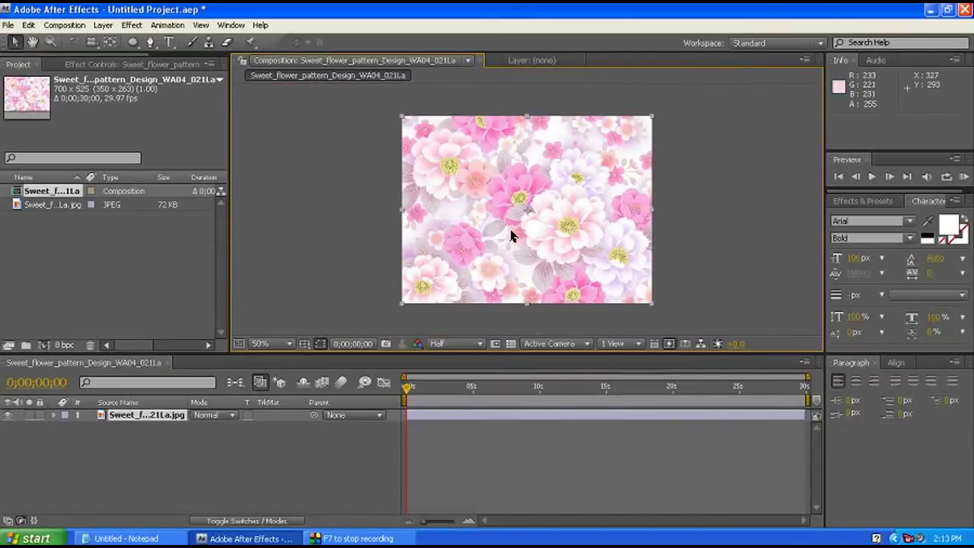
Add a white Arial Bold CRAZY text layer and raise its font size to 112 px
left_click(169, 42)
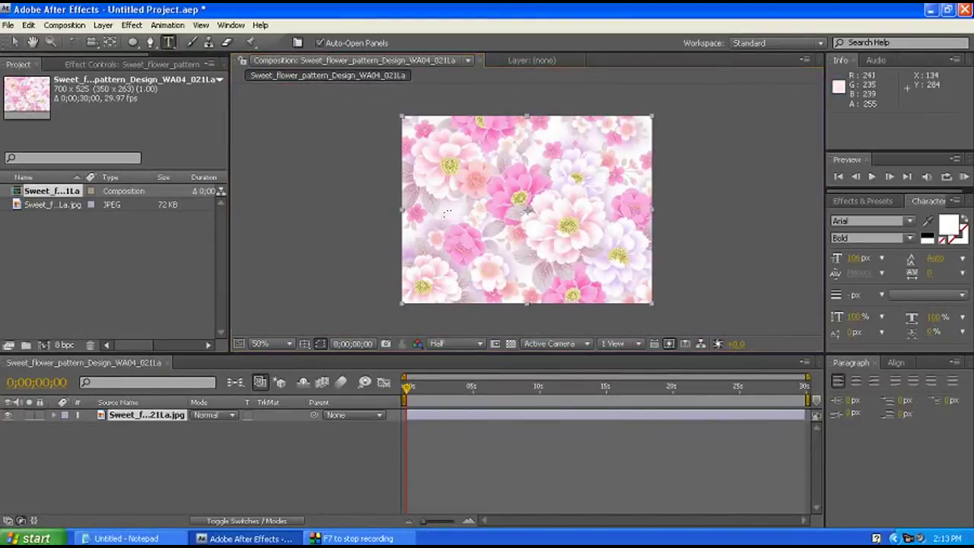
left_click(449, 220)
scroll(528, 199, "up", 2)
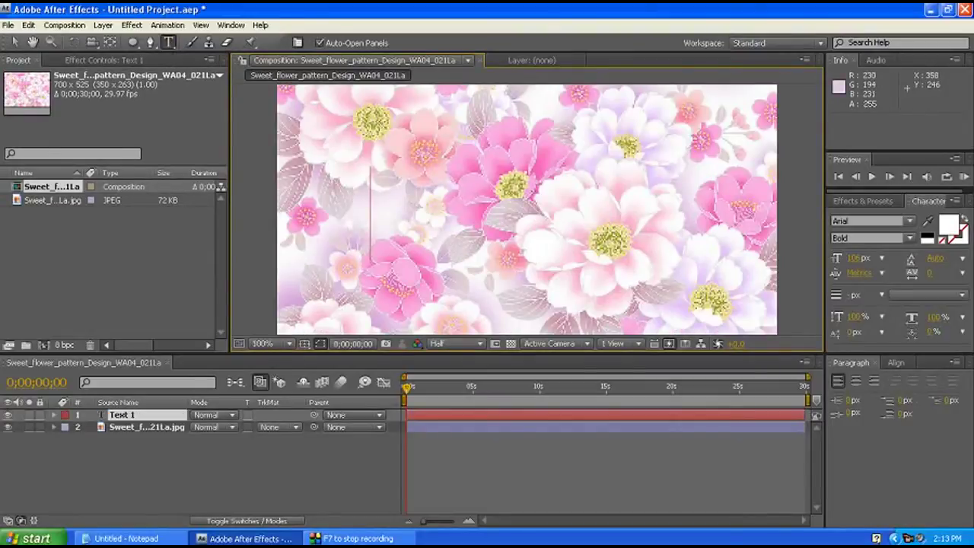
scroll(533, 197, "down", 2)
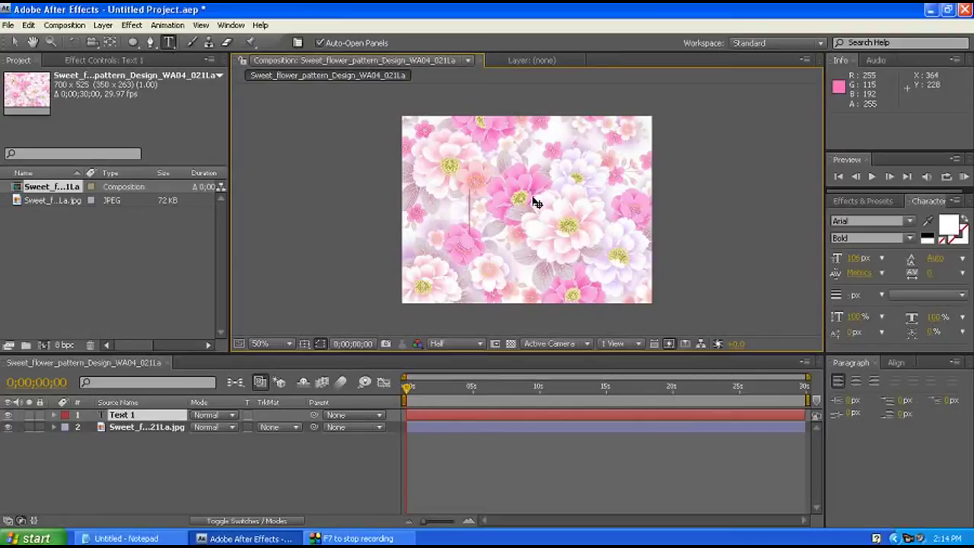
type("a")
key("BackSpace")
key("BackSpace")
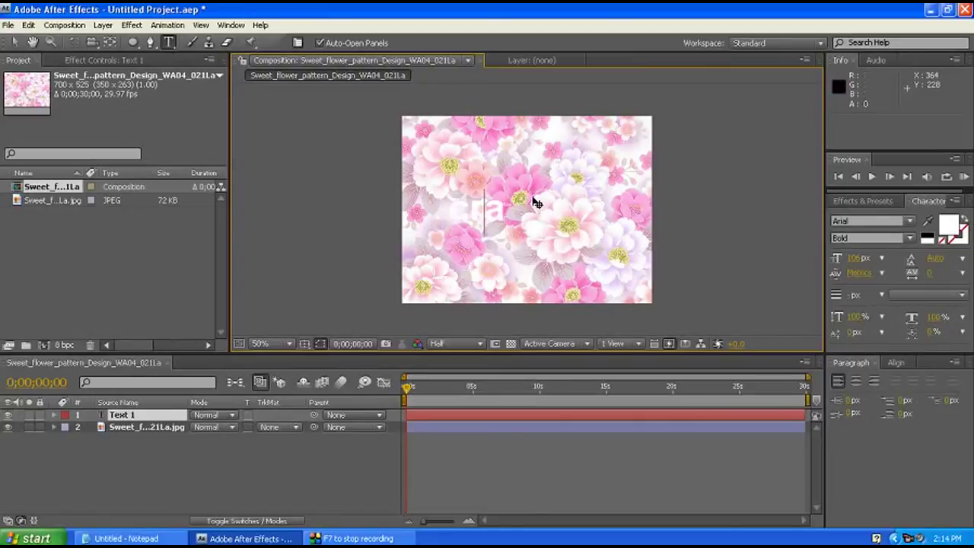
type("CRA")
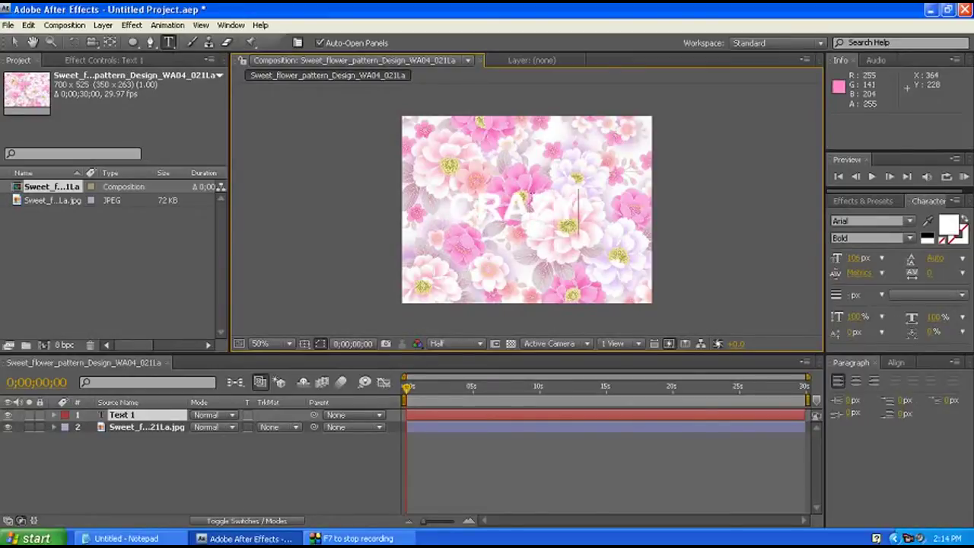
left_click_drag(580, 213, 440, 210)
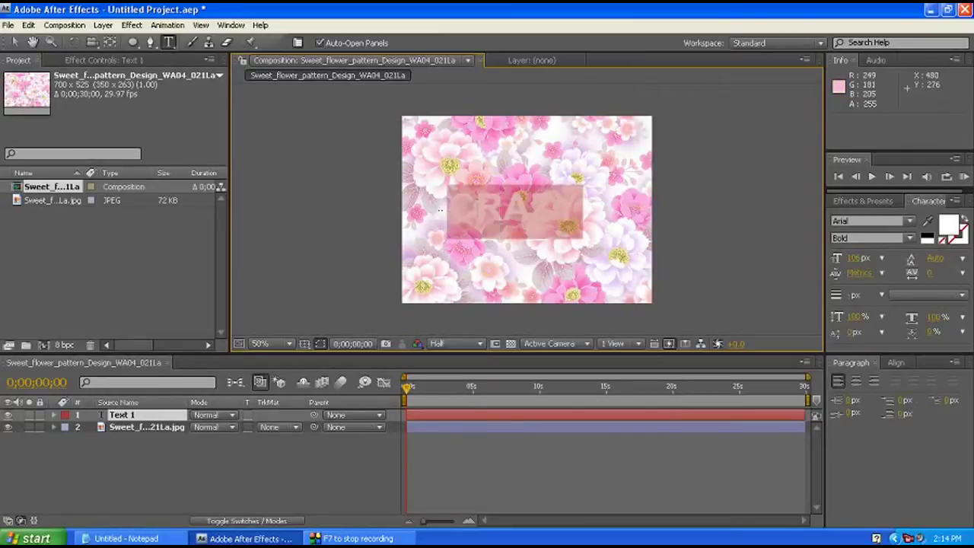
key("ctrl+shift+period")
key("ctrl+shift+period")
key("ctrl+shift+period")
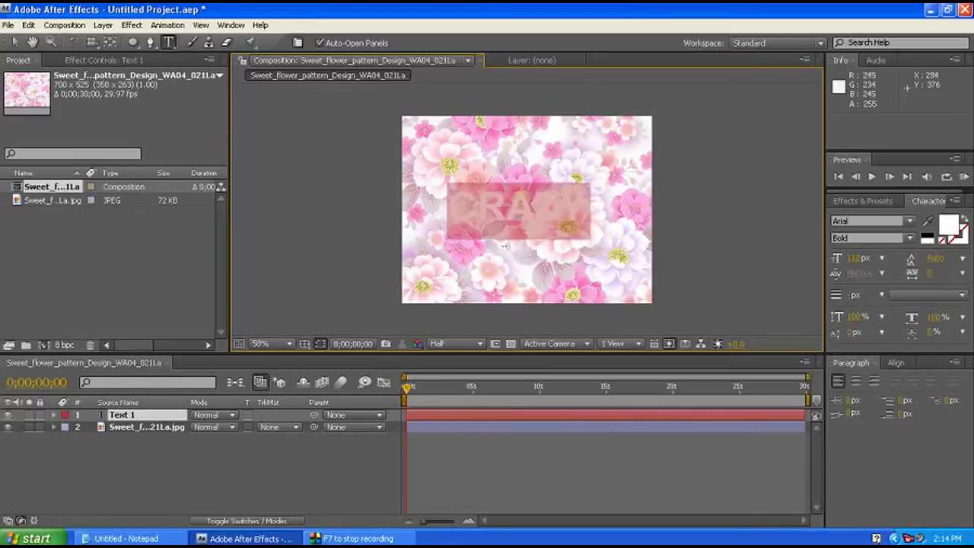
left_click(14, 41)
Scale up the CRAZY text and move it to the centre of the flower background
key("Caps_Lock")
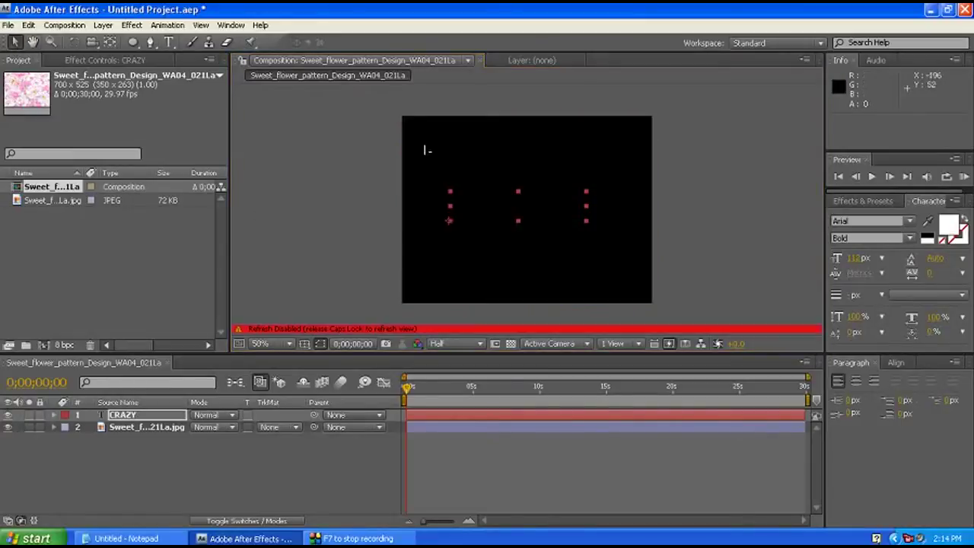
key("Caps_Lock")
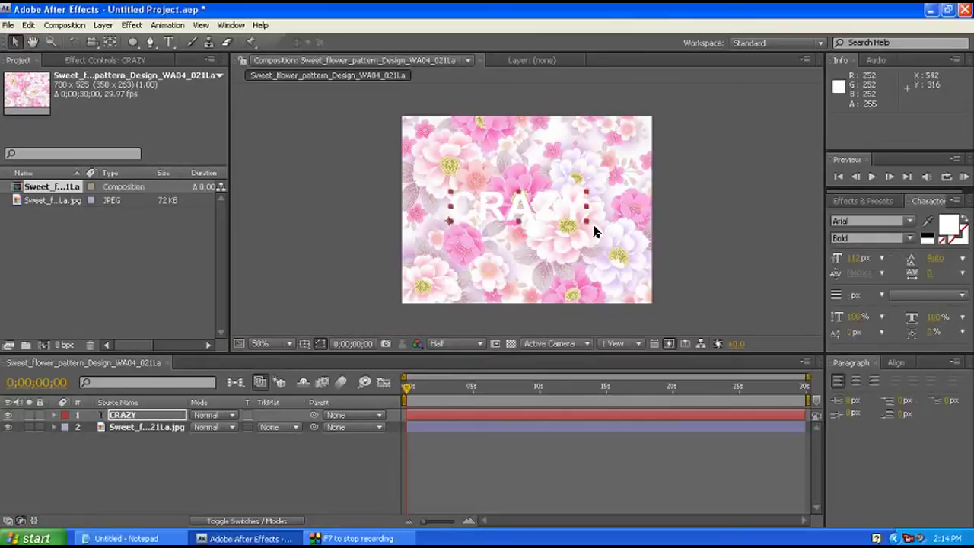
scroll(551, 217, "up", 2)
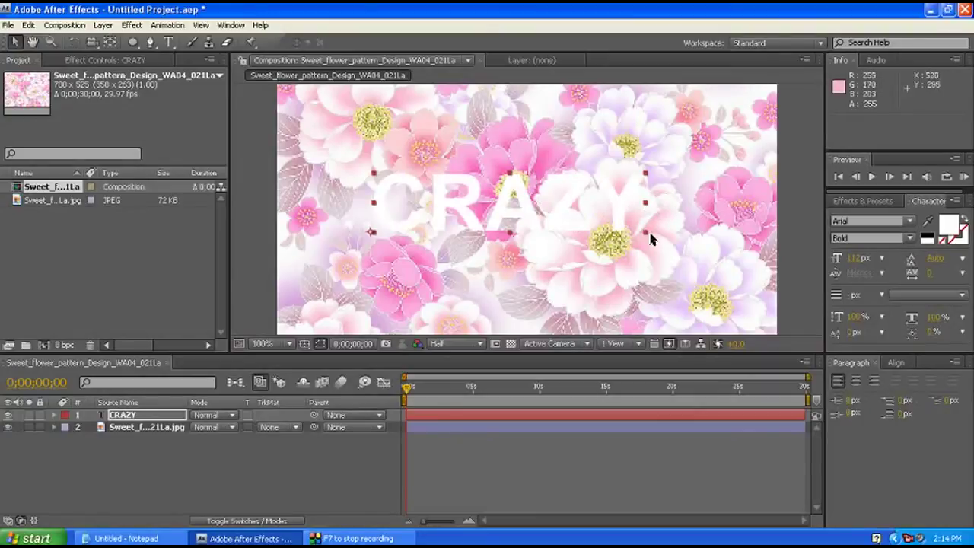
left_click_drag(646, 231, 737, 266)
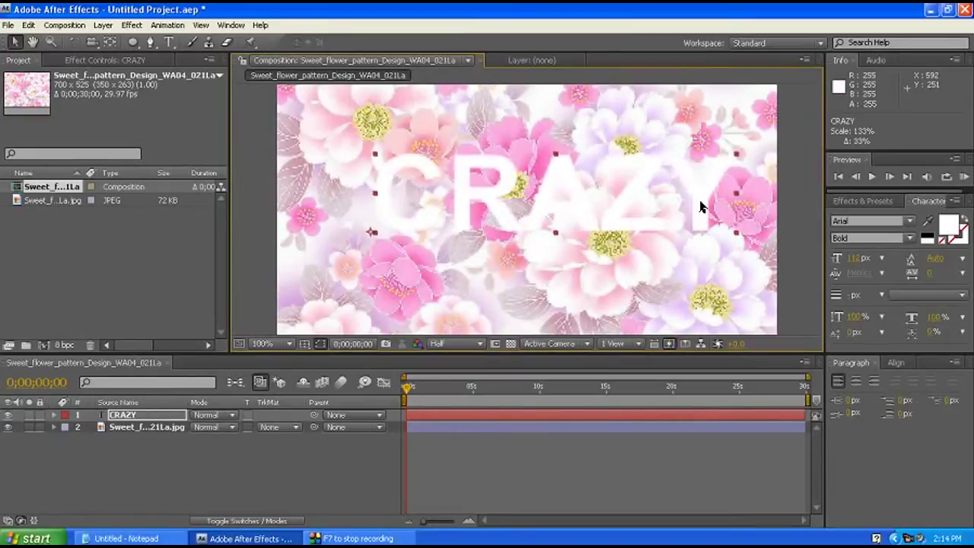
left_click_drag(702, 206, 689, 229)
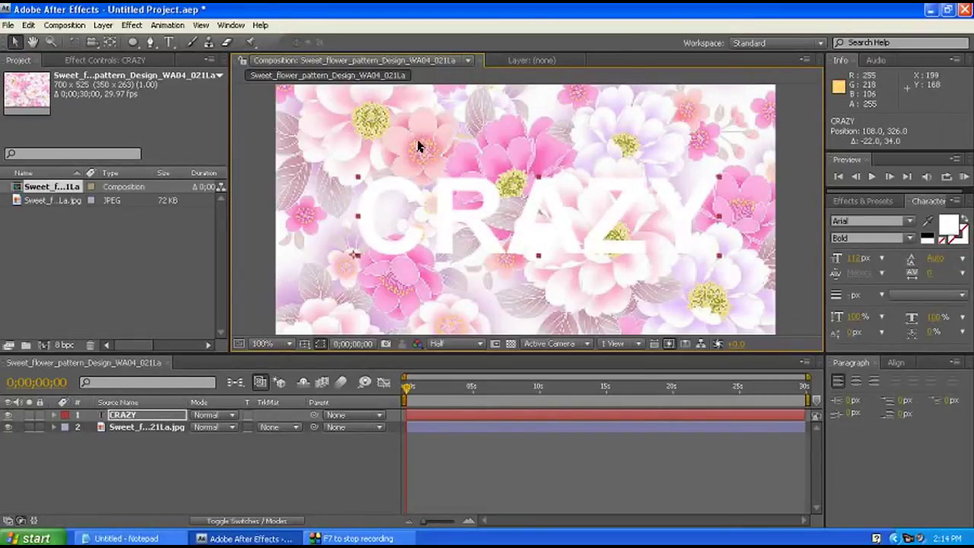
key("comma")
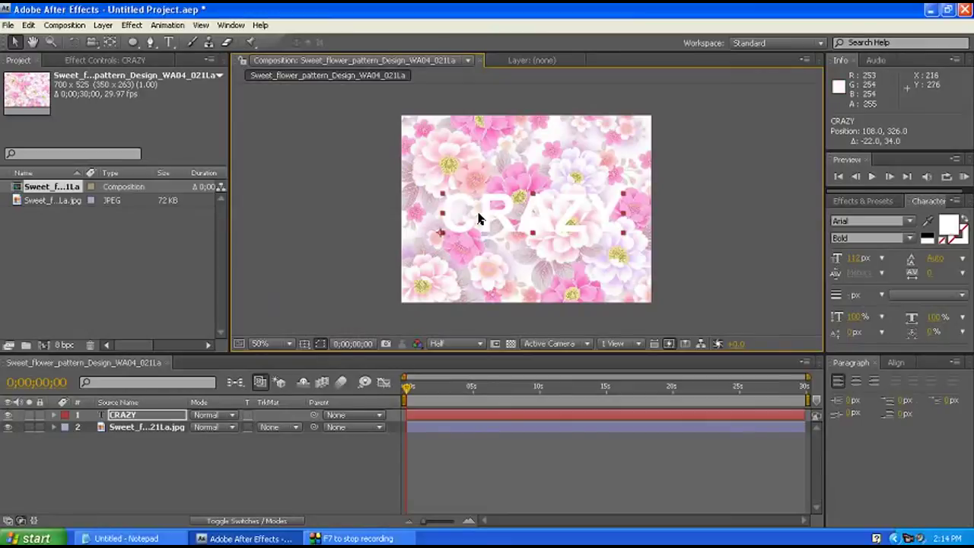
key("period")
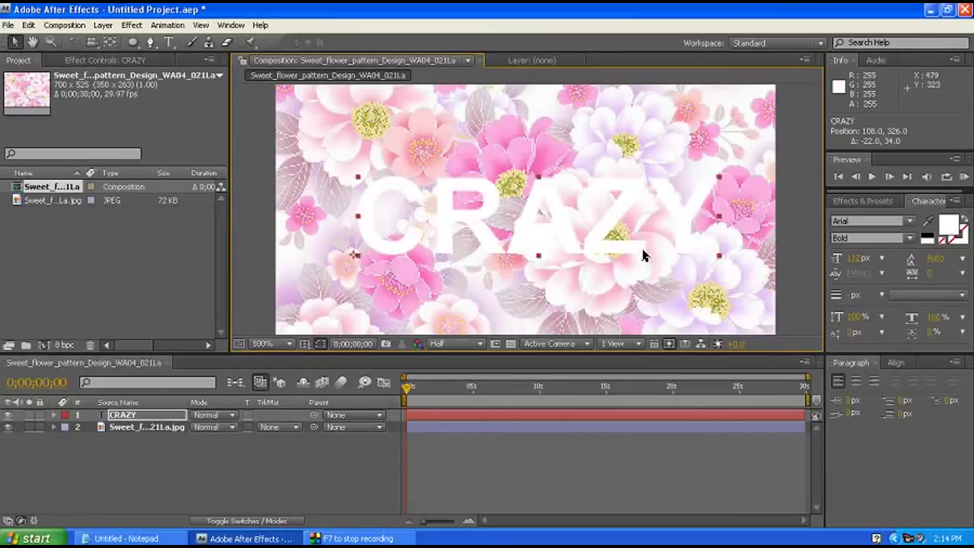
Set the flower layer's track matte to Alpha Matte "CRAZY" and check it at 50% zoom
left_click(248, 521)
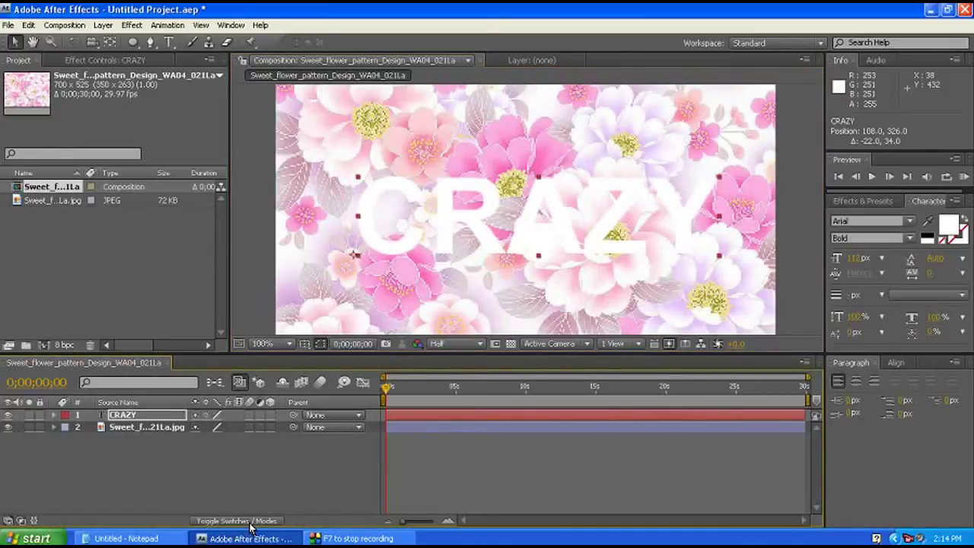
left_click(248, 521)
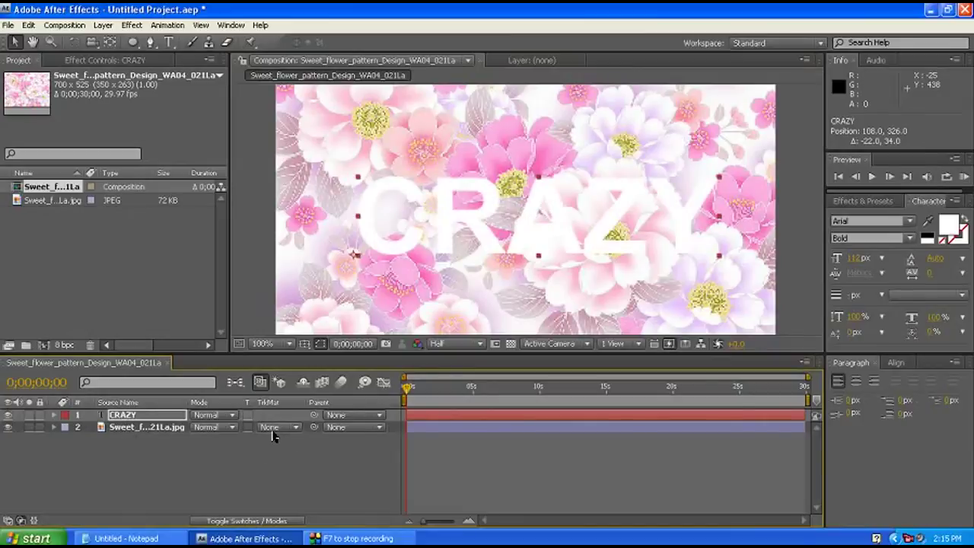
left_click(299, 428)
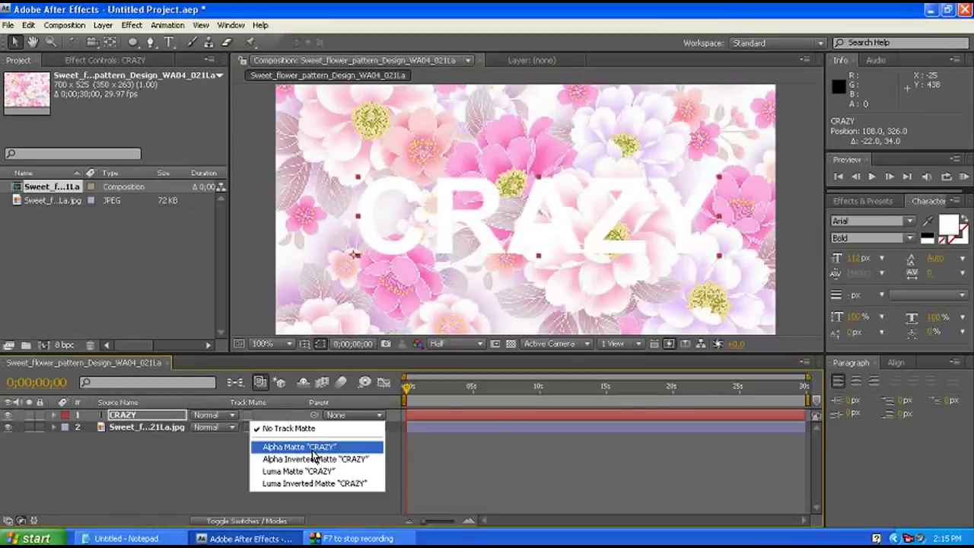
left_click(299, 450)
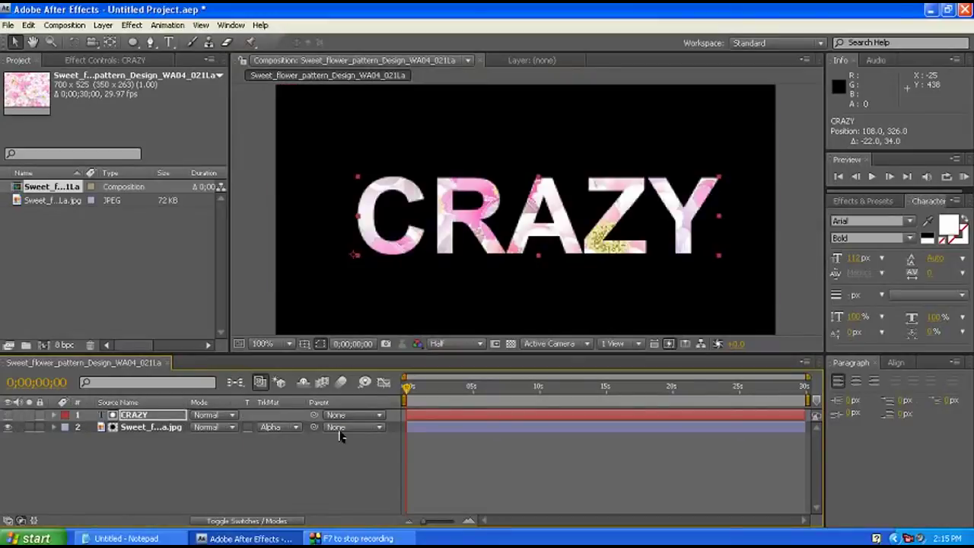
key("comma")
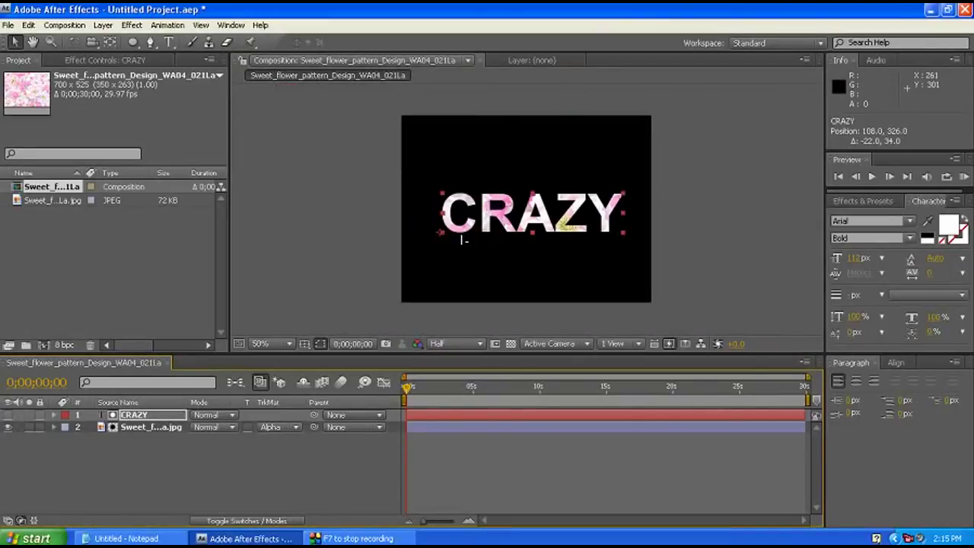
key("period")
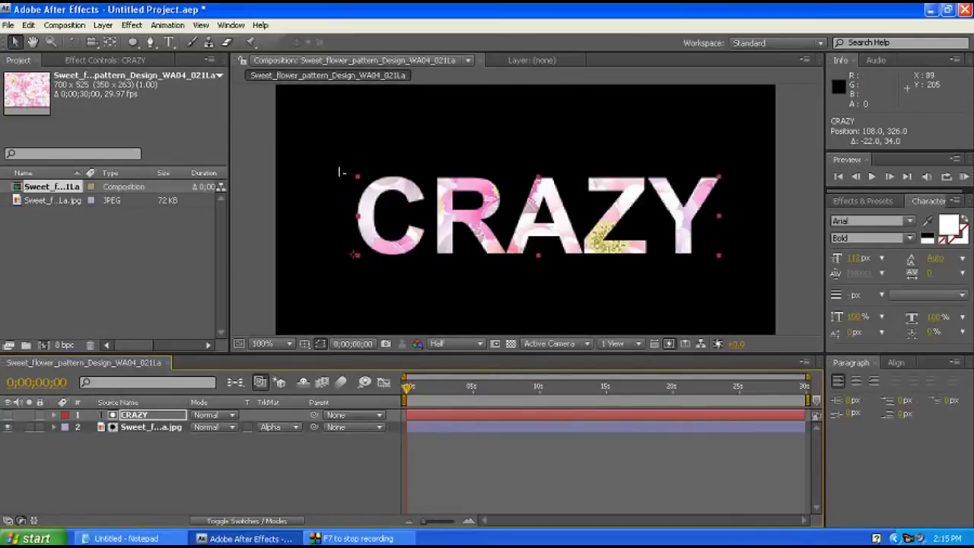
key("comma")
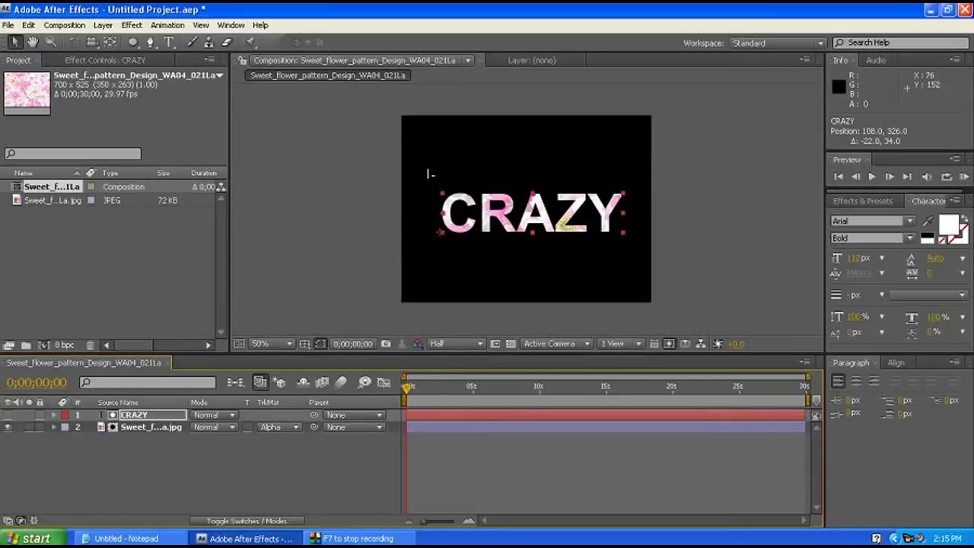
Create a composition-sized 700 x 525 cyan (#37D0BC) solid named Medium Cyan Solid 1
left_click(103, 25)
mouse_move(110, 40)
left_click(326, 52)
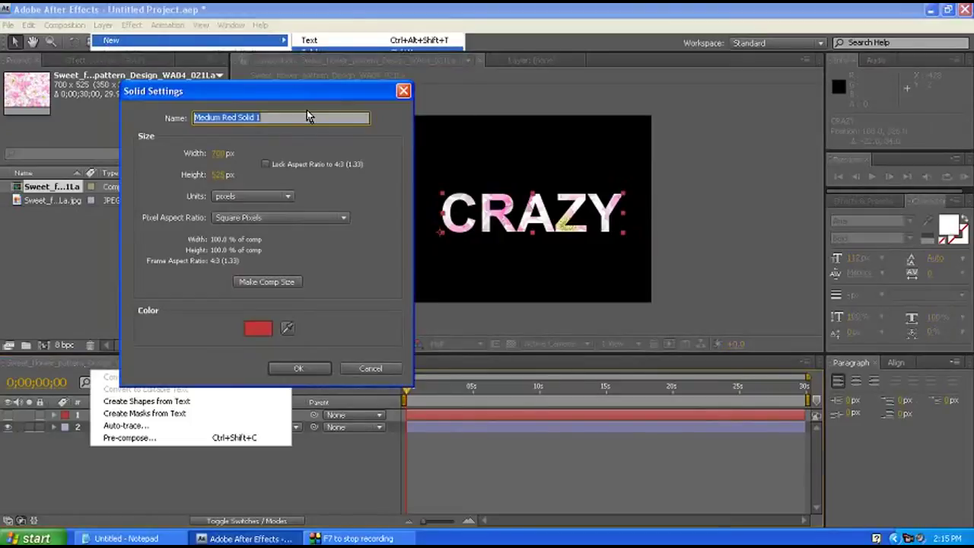
left_click_drag(317, 92, 329, 48)
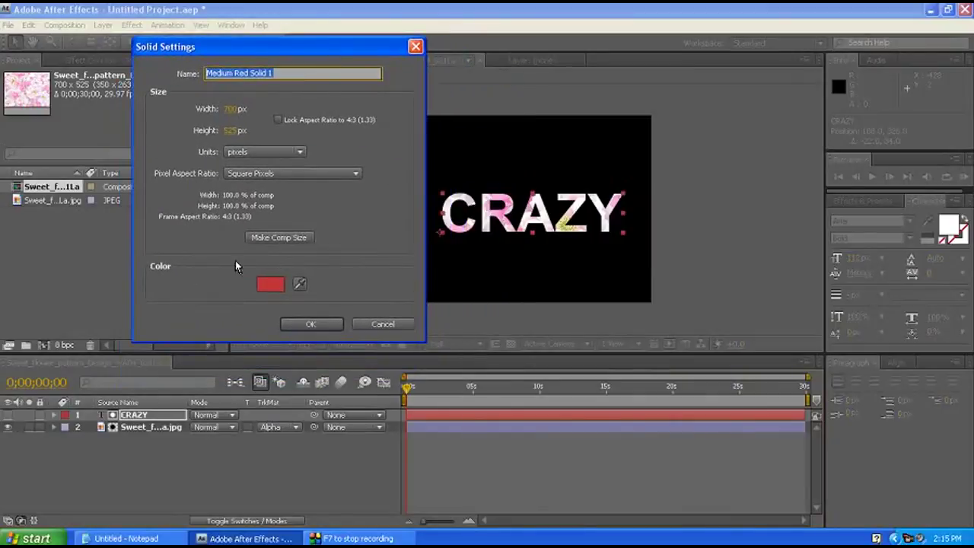
left_click(269, 285)
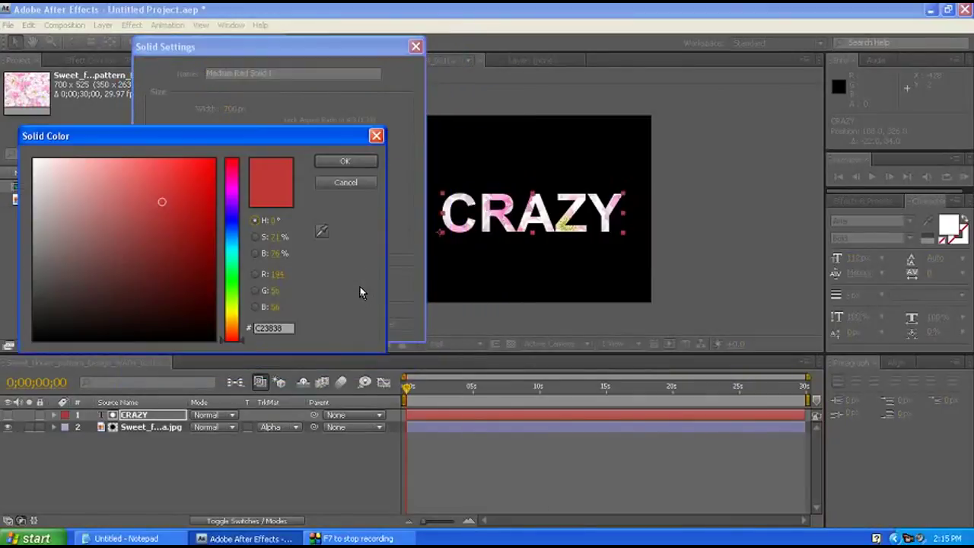
left_click(232, 253)
left_click(150, 218)
left_click(167, 192)
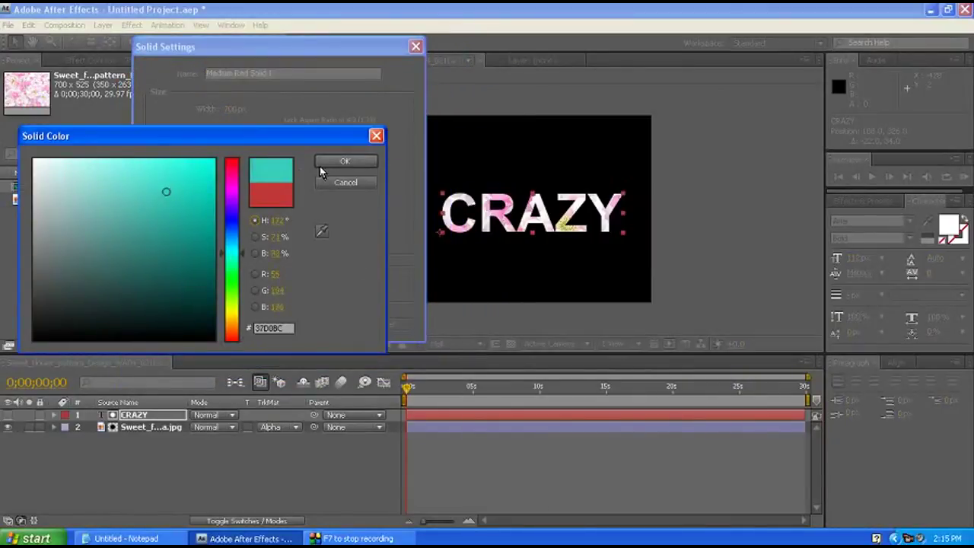
left_click(343, 162)
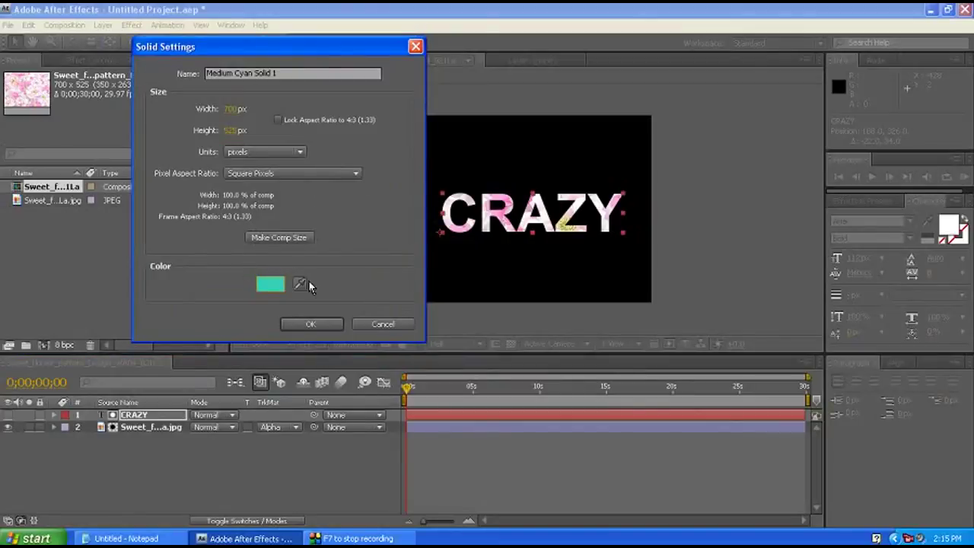
left_click(289, 239)
left_click(312, 326)
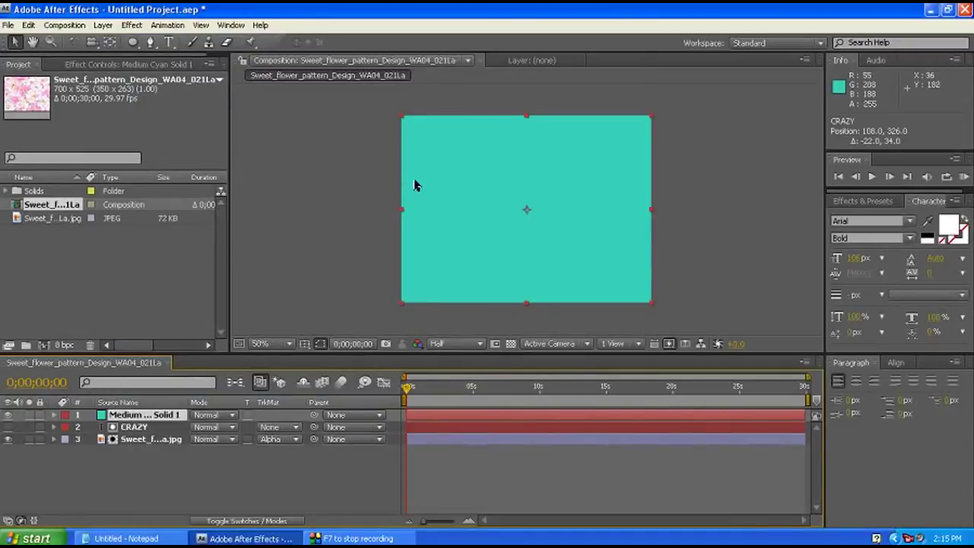
Give the cyan solid a heavily feathered oval mask and move it below the flower layer
left_click(133, 43)
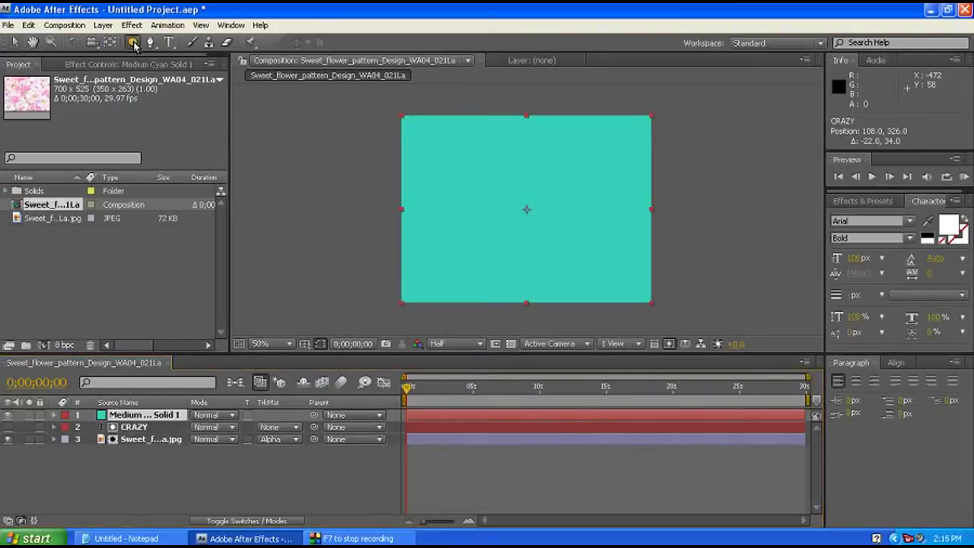
left_click_drag(415, 139, 642, 291)
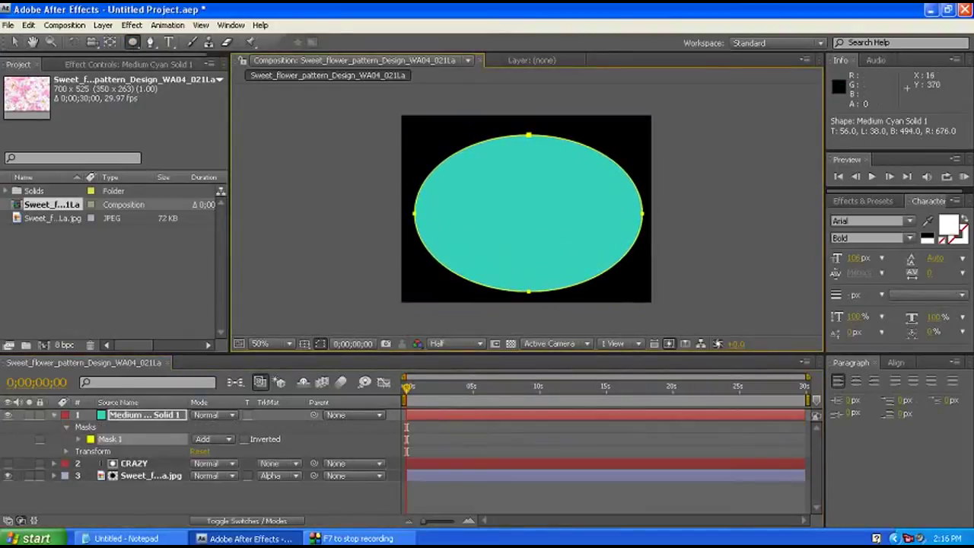
left_click(79, 439)
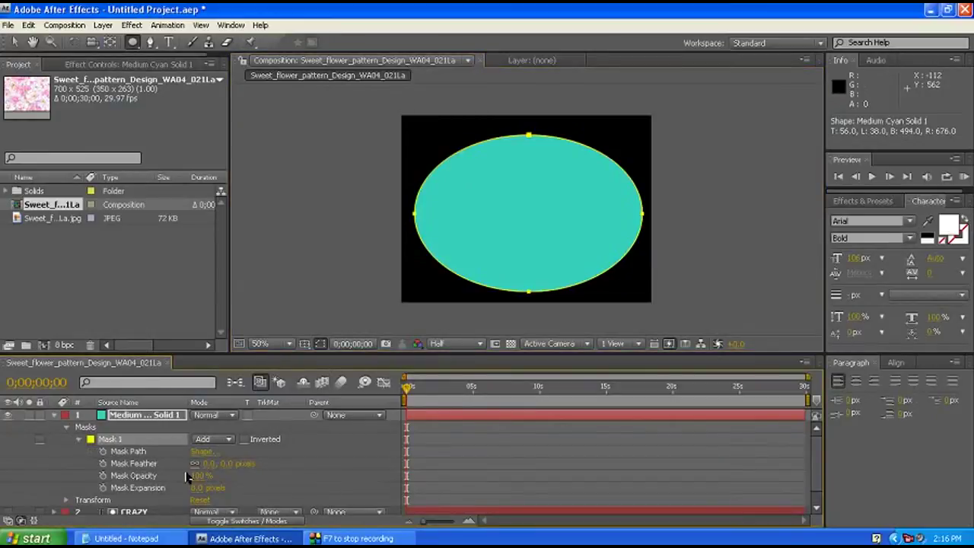
left_click_drag(211, 464, 448, 468)
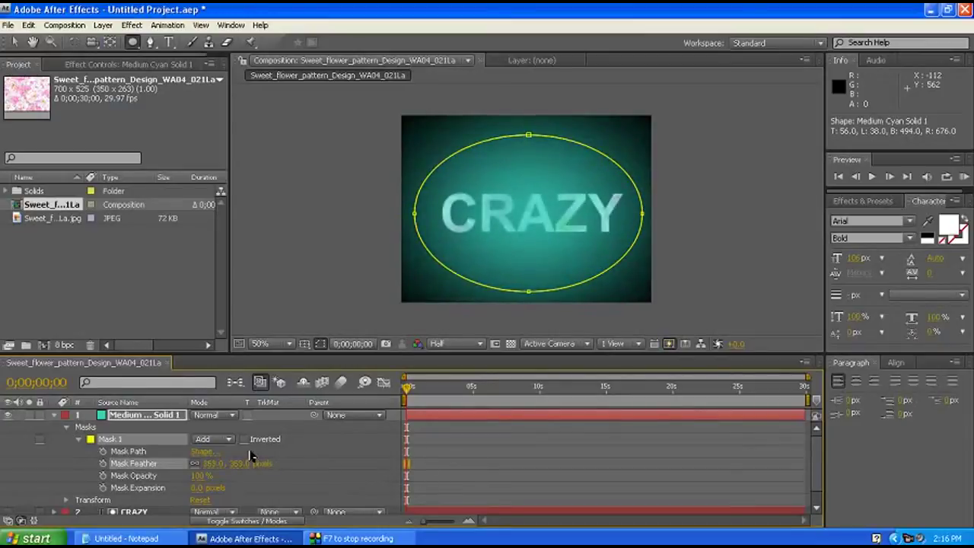
left_click(54, 417)
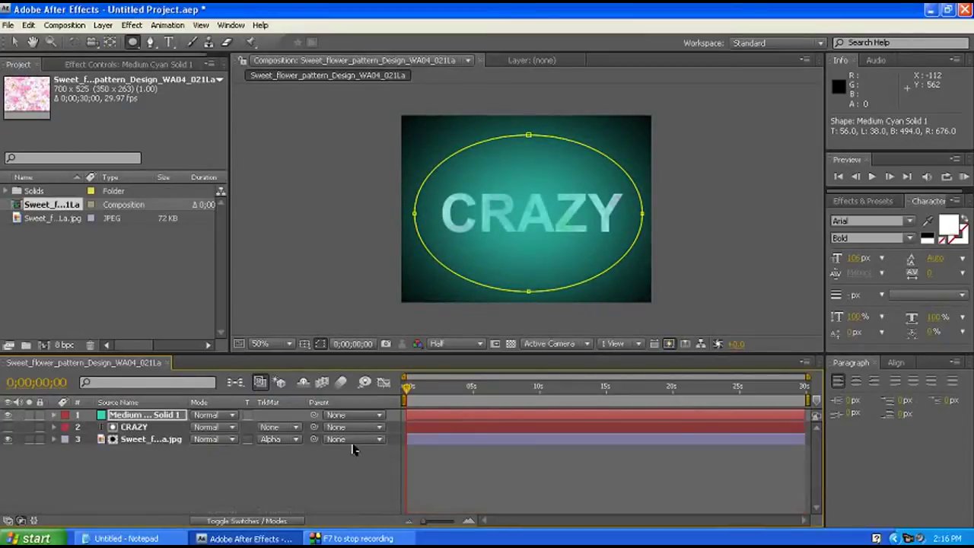
left_click_drag(135, 416, 141, 451)
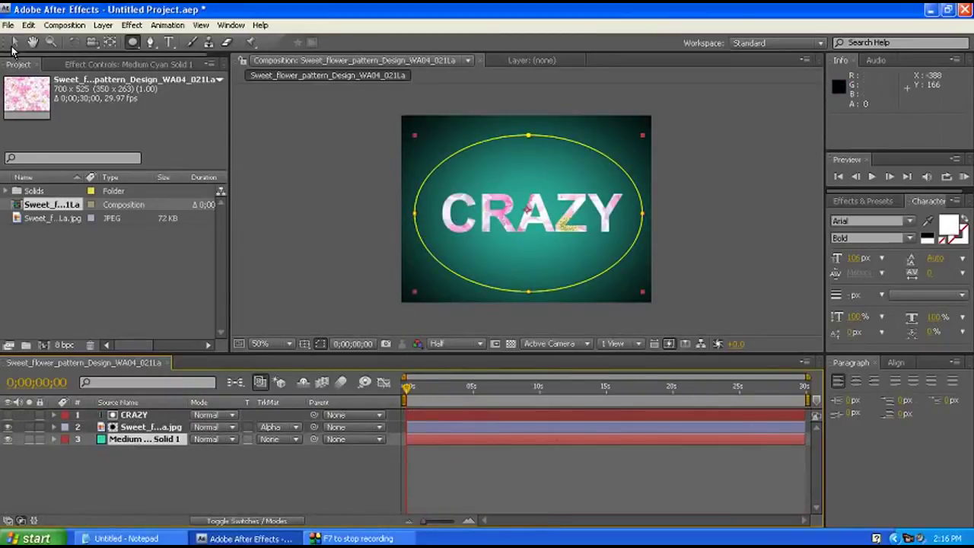
left_click(676, 218)
key("slash")
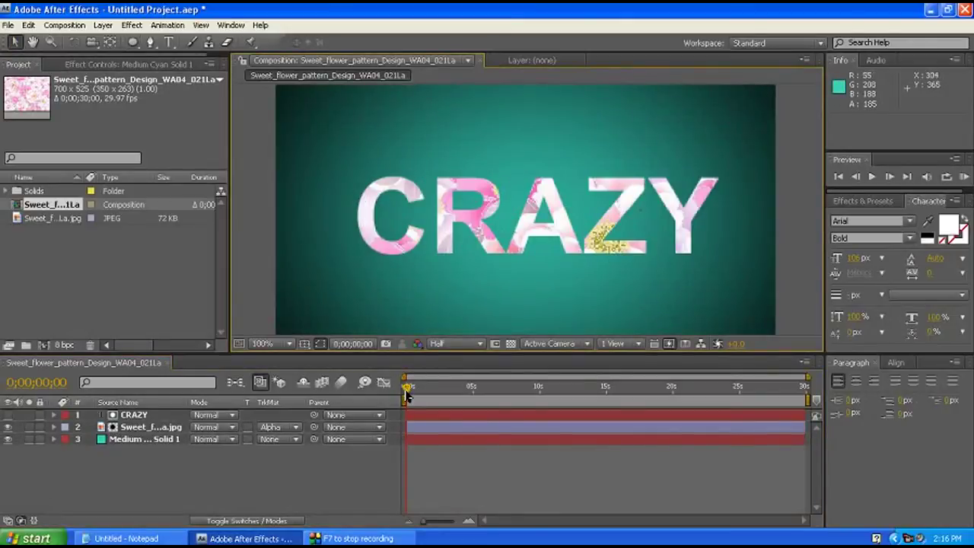
mouse_move(407, 394)
left_mouse_down()
mouse_move(419, 388)
mouse_move(407, 388)
left_mouse_up()
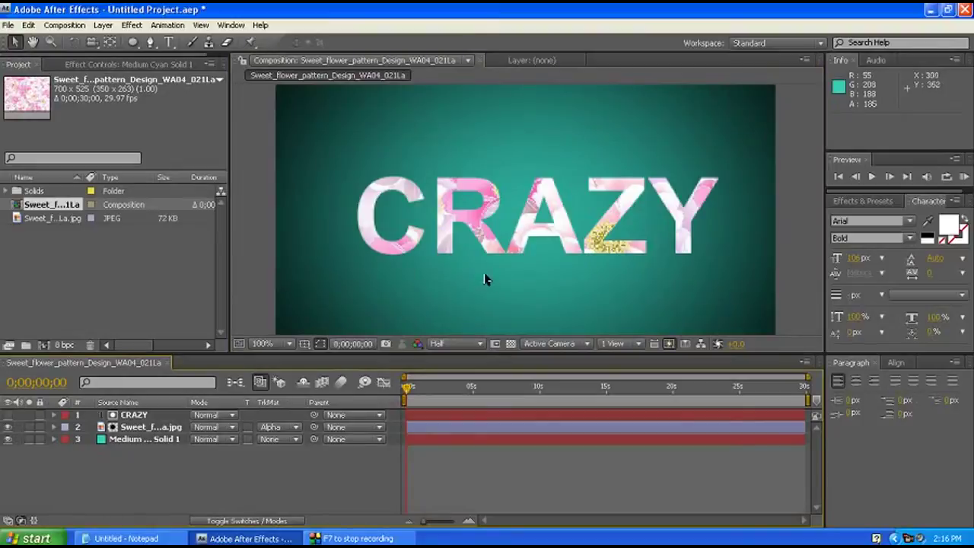
key("comma")
key("period")
key("comma")
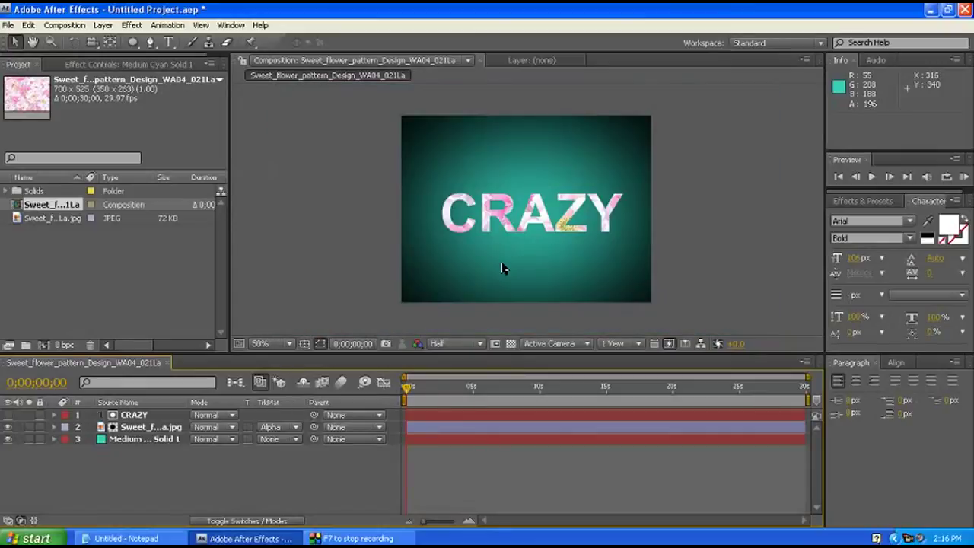
left_click(147, 428)
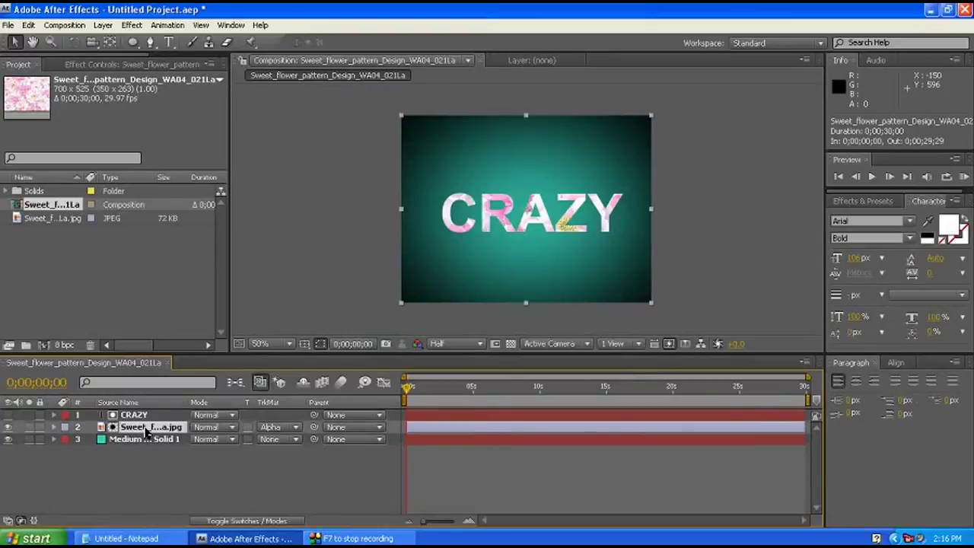
Shift the flower layer off-frame left and set a starting Position keyframe at 0s
key("p")
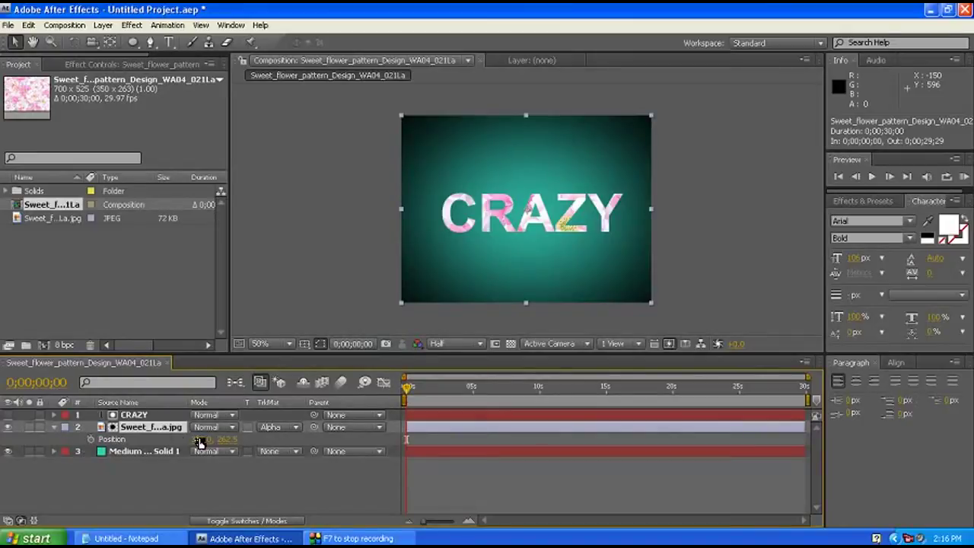
left_click_drag(200, 443, 3, 431)
left_click_drag(200, 445, 122, 429)
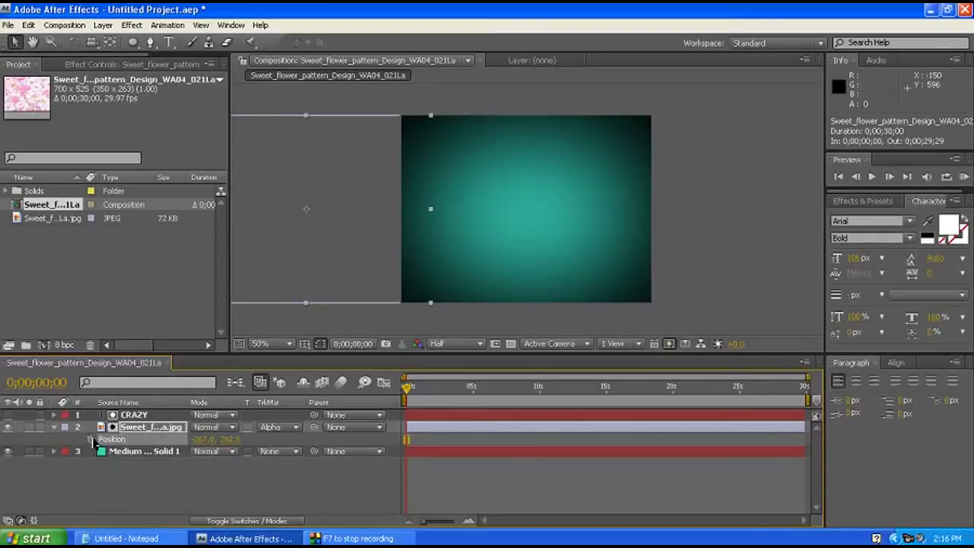
left_click(91, 440)
At about 5 seconds, slide the flower layer back right to reveal CRAZY, then preview
left_click_drag(410, 391, 474, 393)
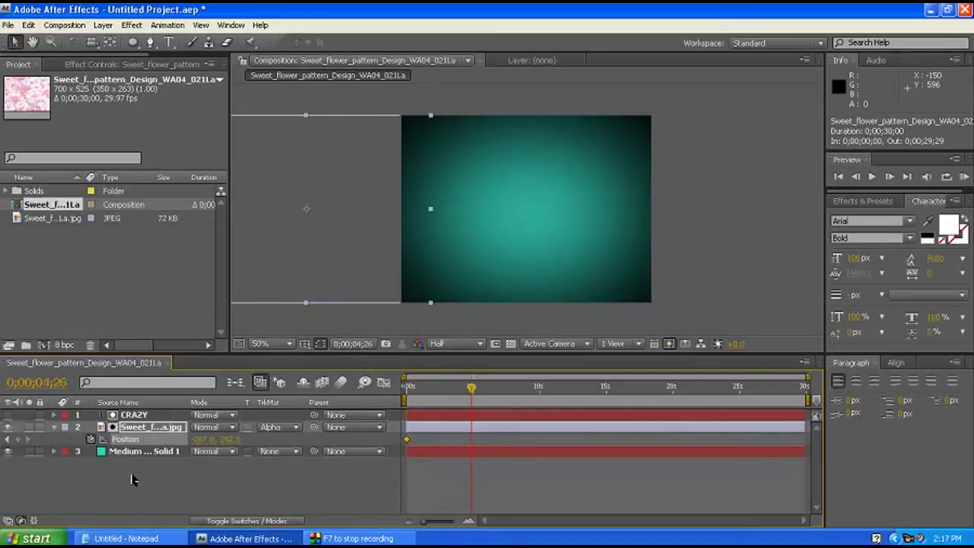
left_click_drag(200, 445, 610, 418)
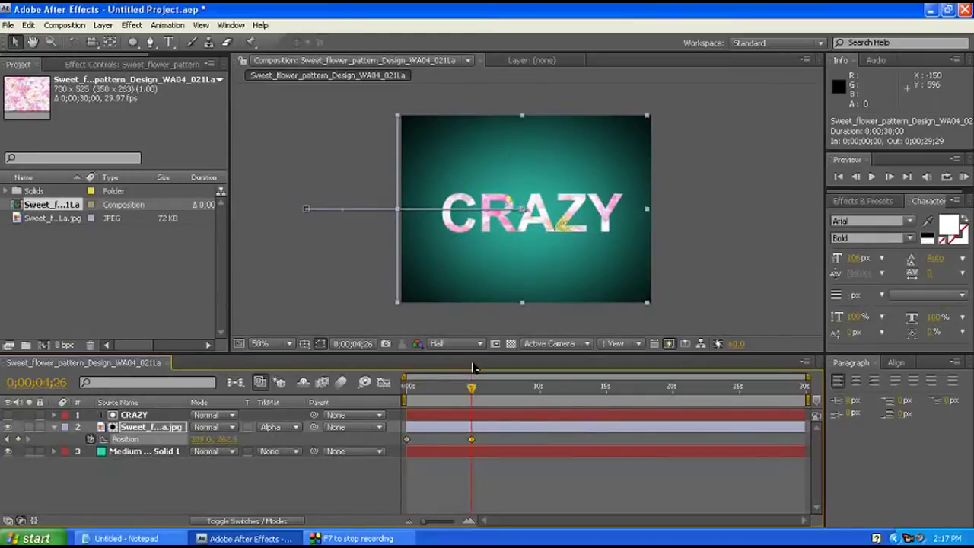
left_click_drag(472, 389, 392, 398)
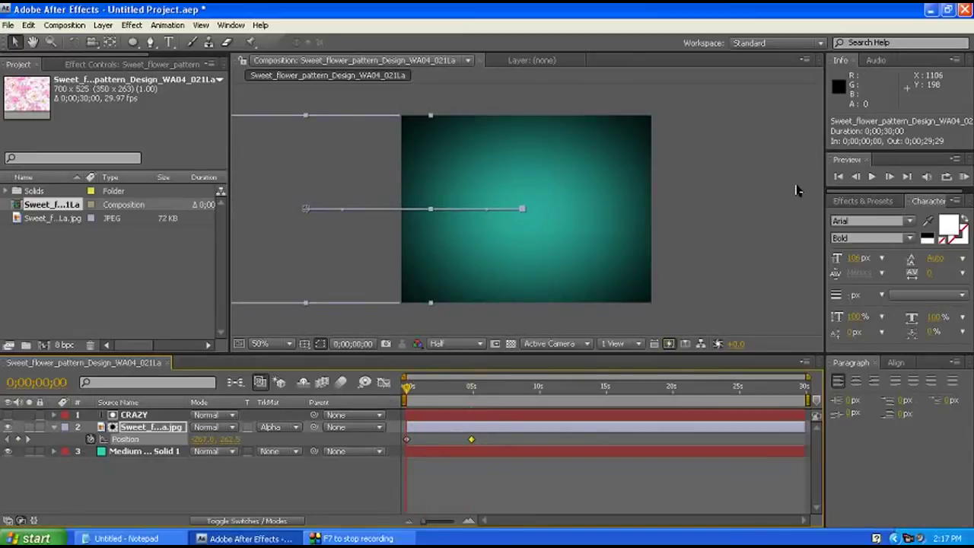
key("space")
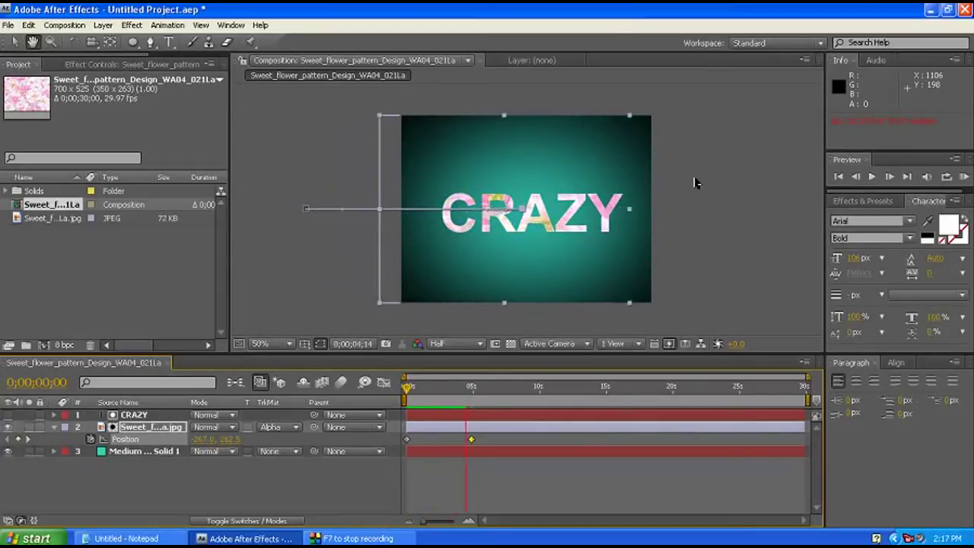
Stop the preview and retime the end Position keyframe to about 2 seconds
left_click(498, 485)
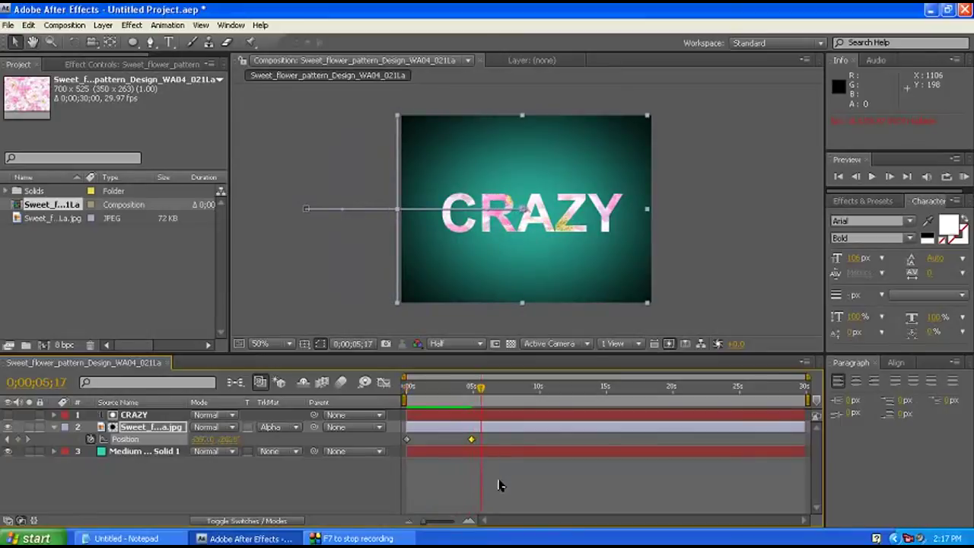
left_click_drag(472, 444, 431, 446)
left_click_drag(485, 390, 446, 414)
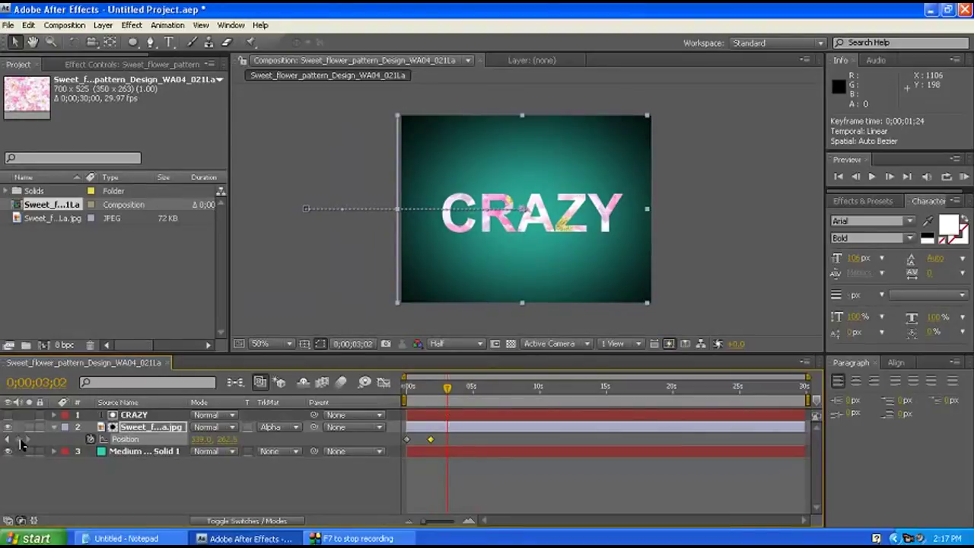
Near 3 seconds, add a Position keyframe sliding the flower fill out to the right
left_click(444, 391)
left_click_drag(444, 391, 465, 399)
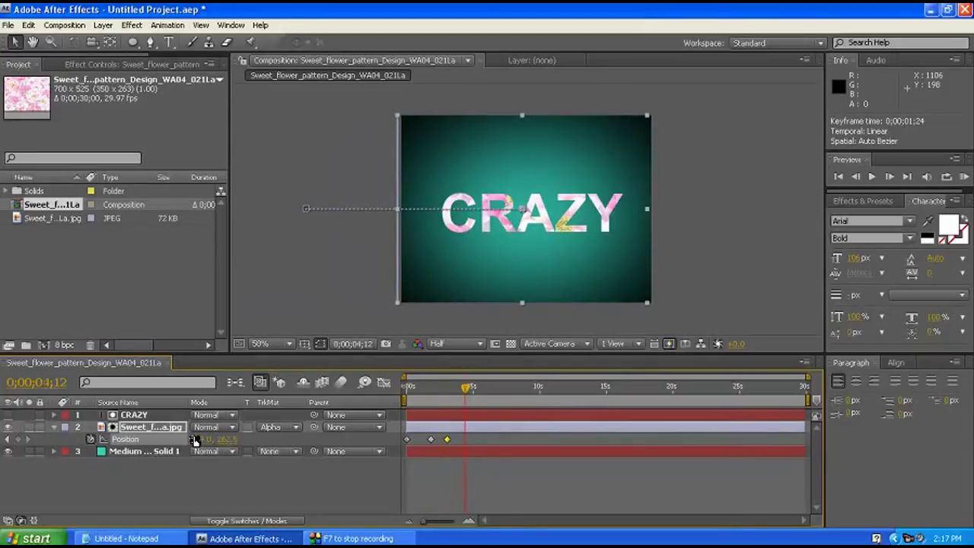
left_click_drag(200, 439, 748, 452)
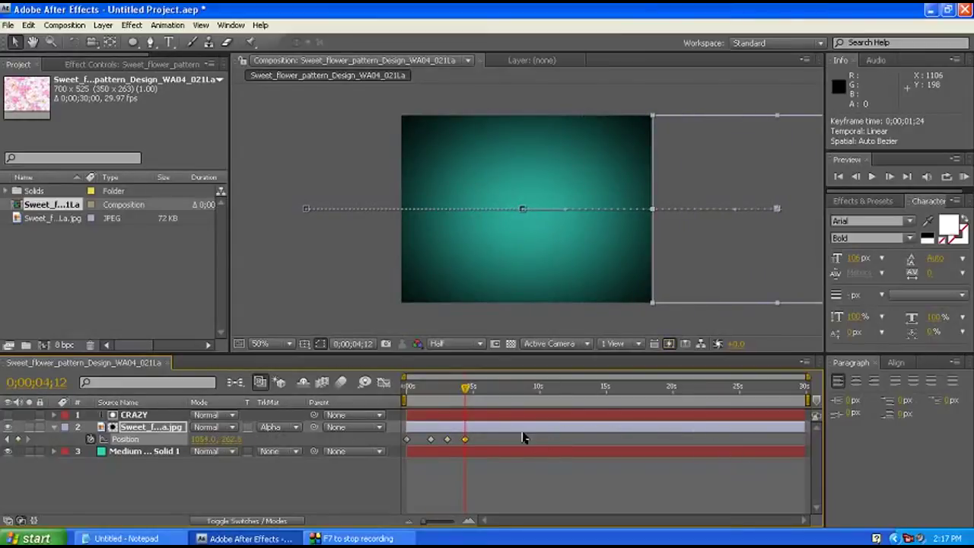
Preview the slide-in and slide-out animation at full-size view
left_click_drag(466, 388, 380, 400)
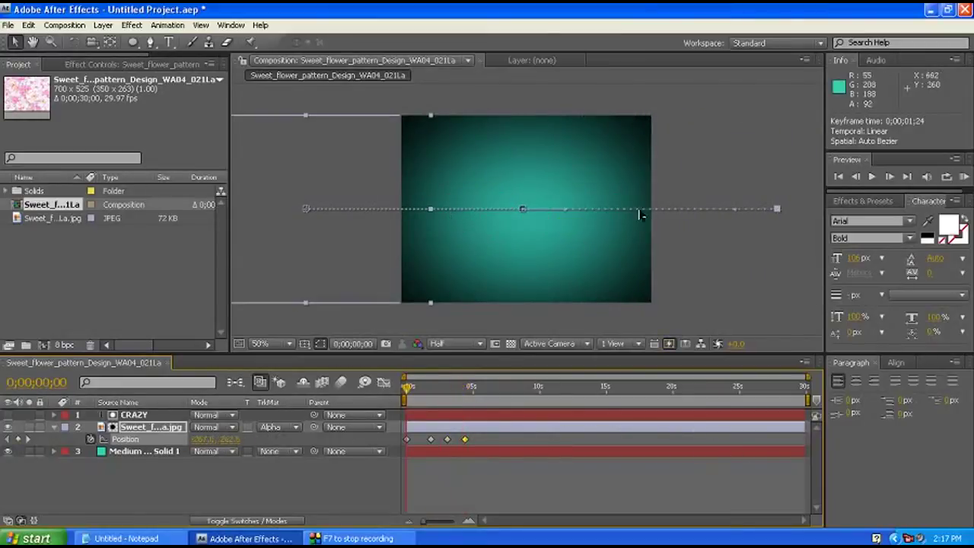
left_click(700, 256)
key("period")
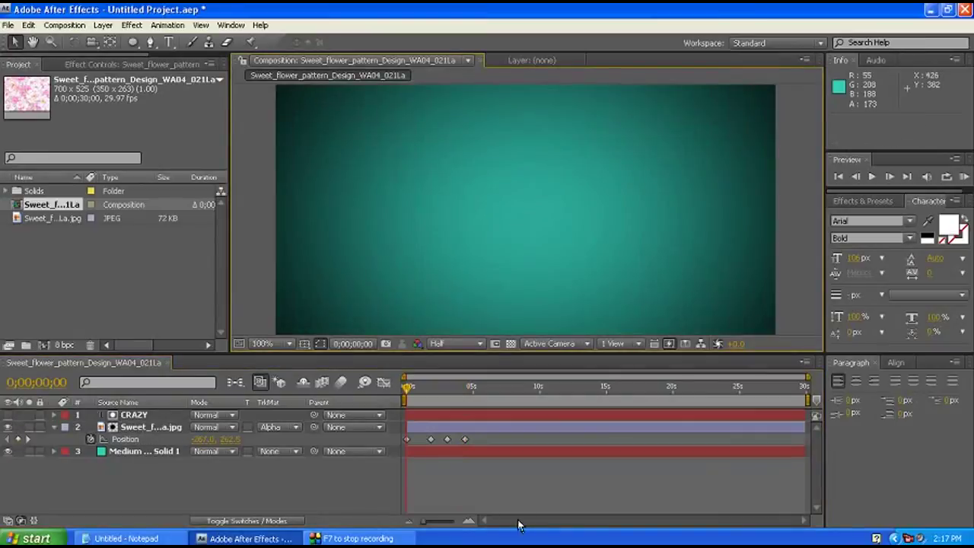
key("space")
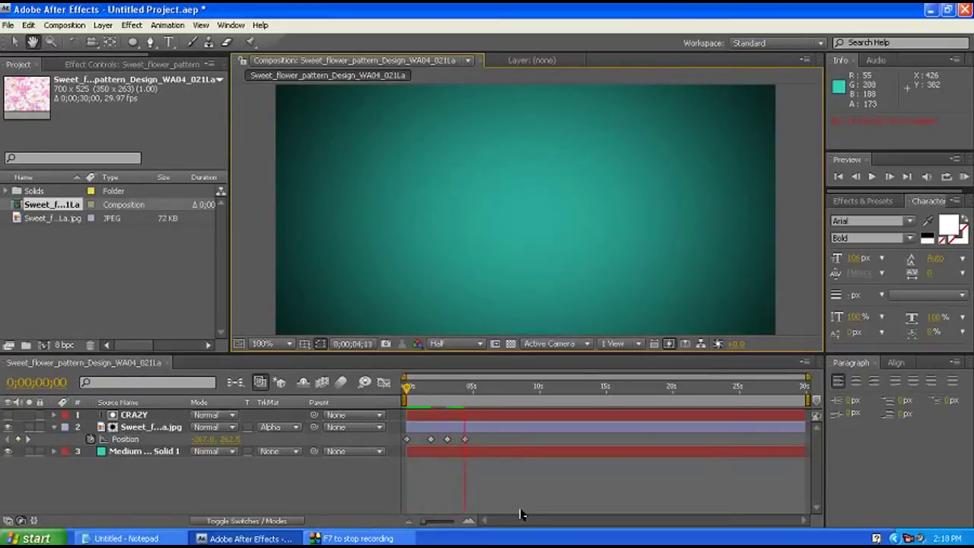
key("space")
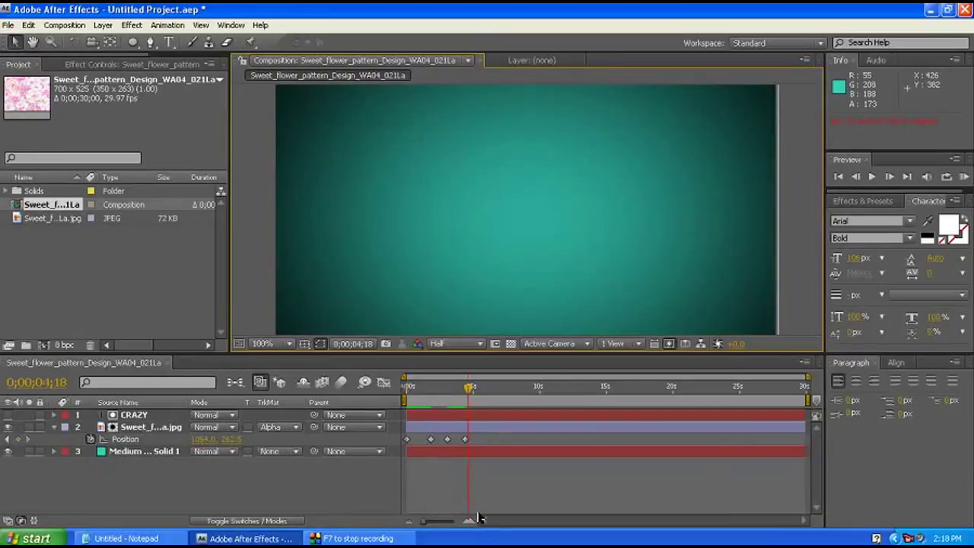
Select the cyan background solid and return to the frame where CRAZY is fully shown
left_click(452, 260)
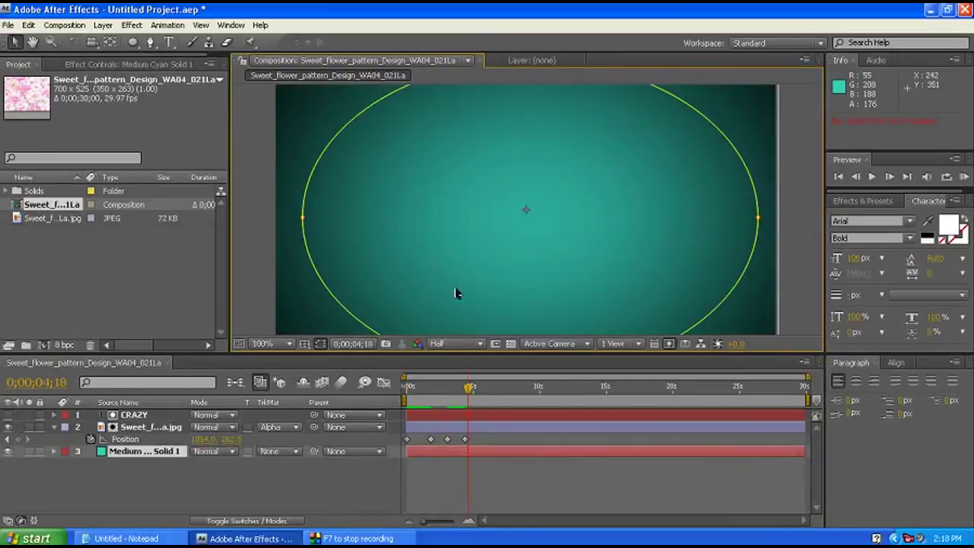
scroll(449, 295, "down", 2)
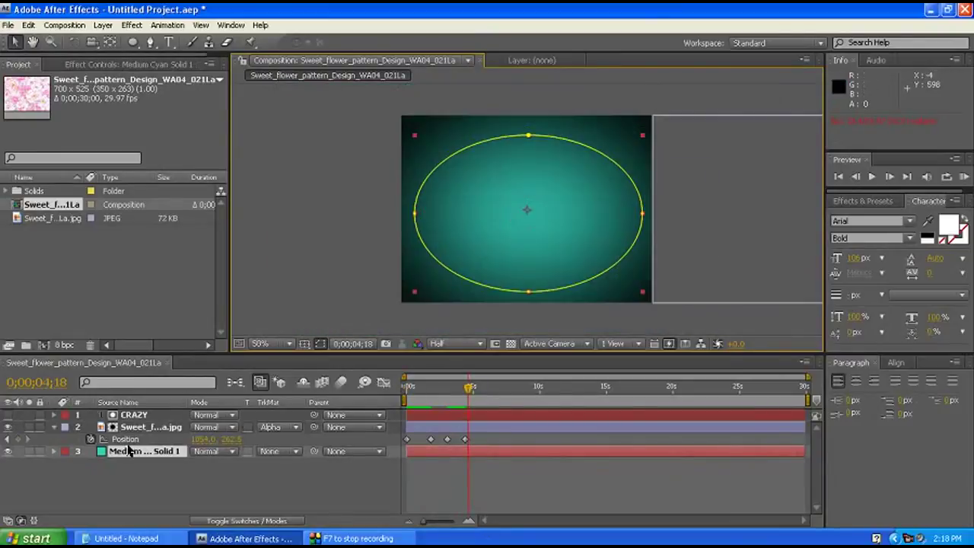
left_click_drag(469, 389, 430, 402)
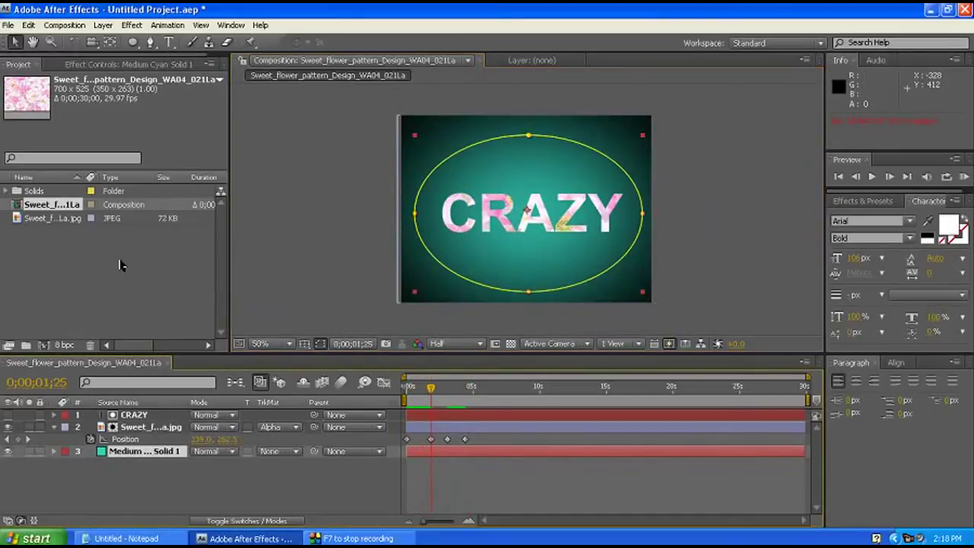
left_click(89, 289)
Import the leafy background image 518169-backgrounds.jpg
double_click(88, 289)
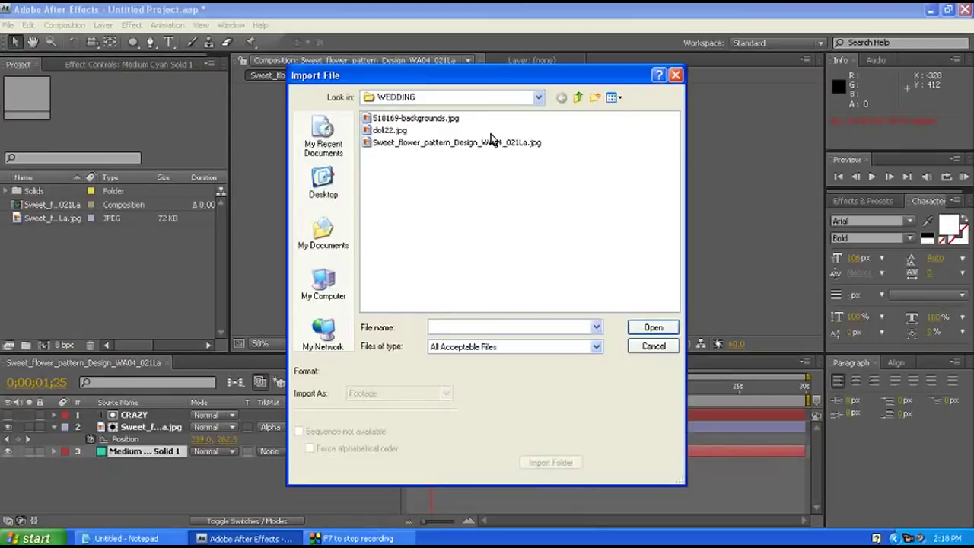
left_click(617, 101)
left_click(630, 113)
left_click(389, 149)
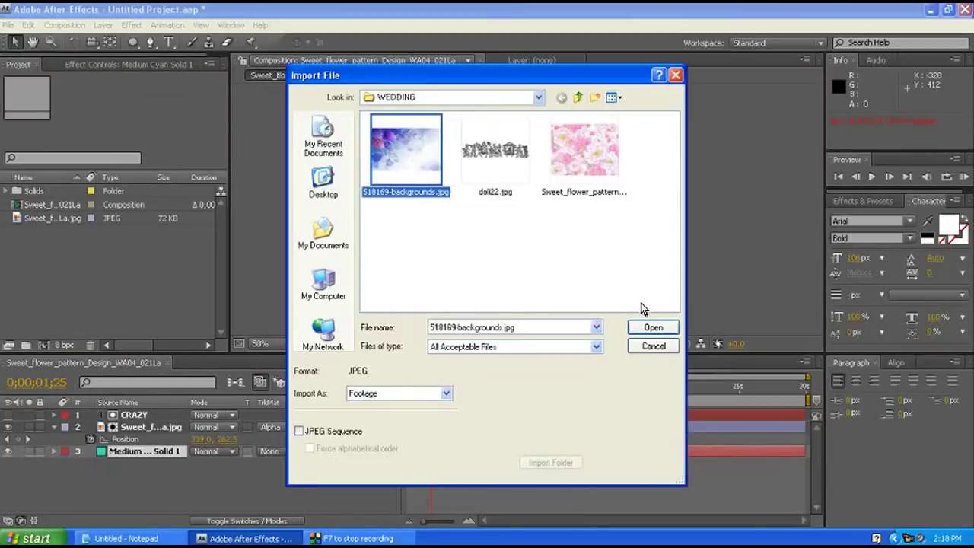
left_click(653, 327)
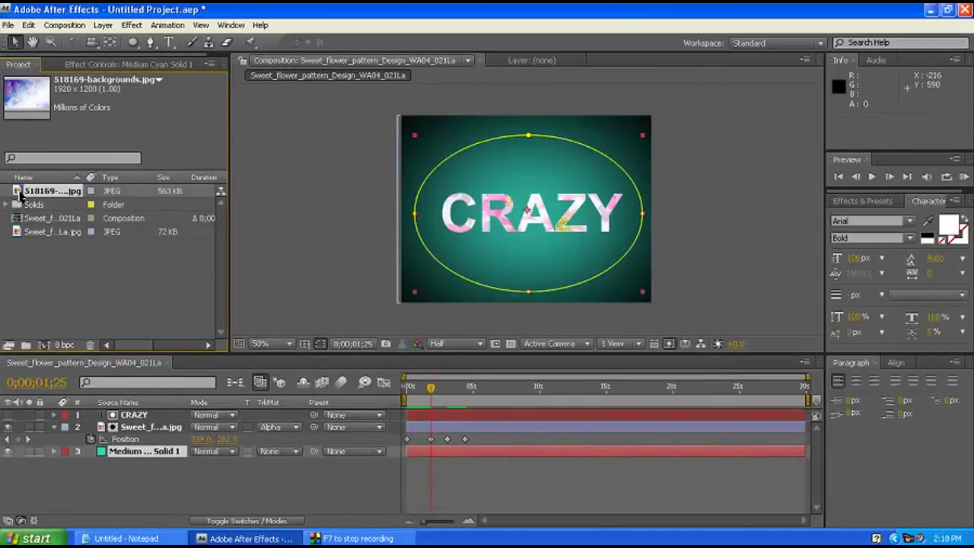
Place 518169-backgrounds.jpg in the composition, scale it to fit the frame, and move it down the stack
left_click_drag(16, 192, 506, 235)
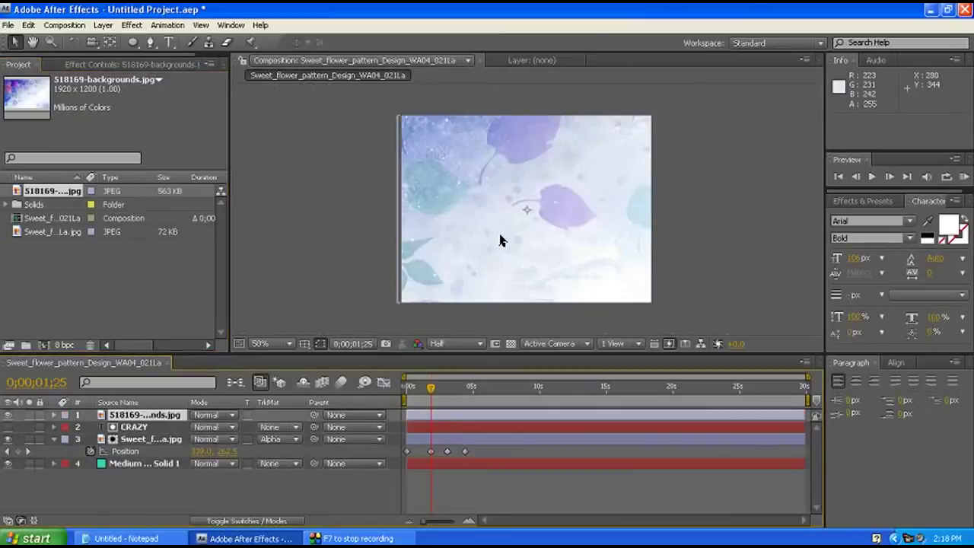
key("comma")
key("comma")
key("comma")
left_click_drag(614, 267, 556, 239)
key("period")
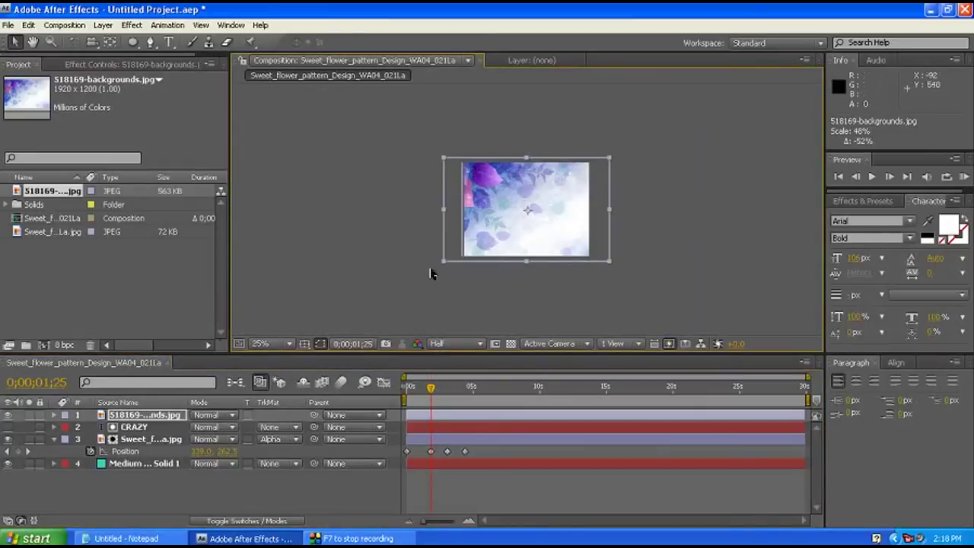
left_click_drag(121, 417, 131, 462)
Preview the animation from the start, then delete the Sweet_flower layer
key("period")
key("period")
key("period")
key("period")
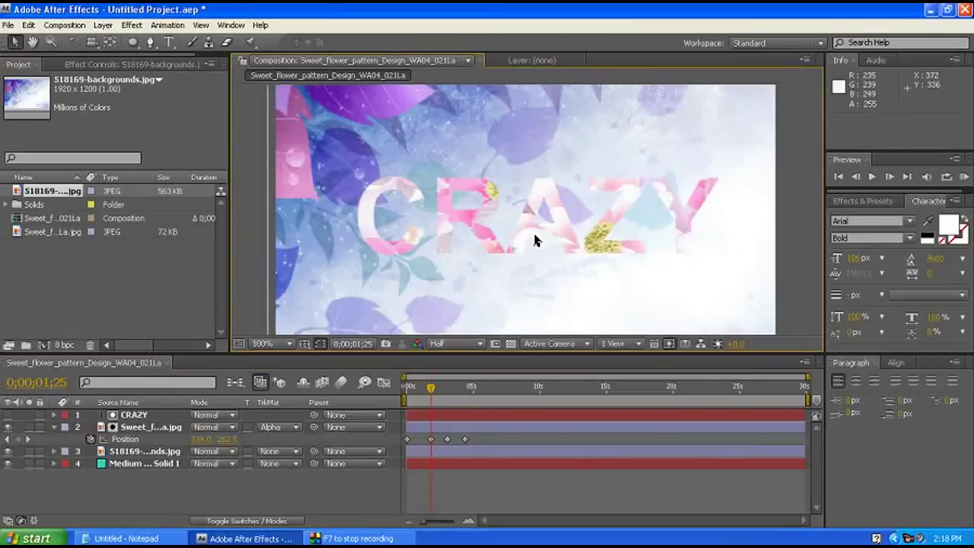
key("KP_0")
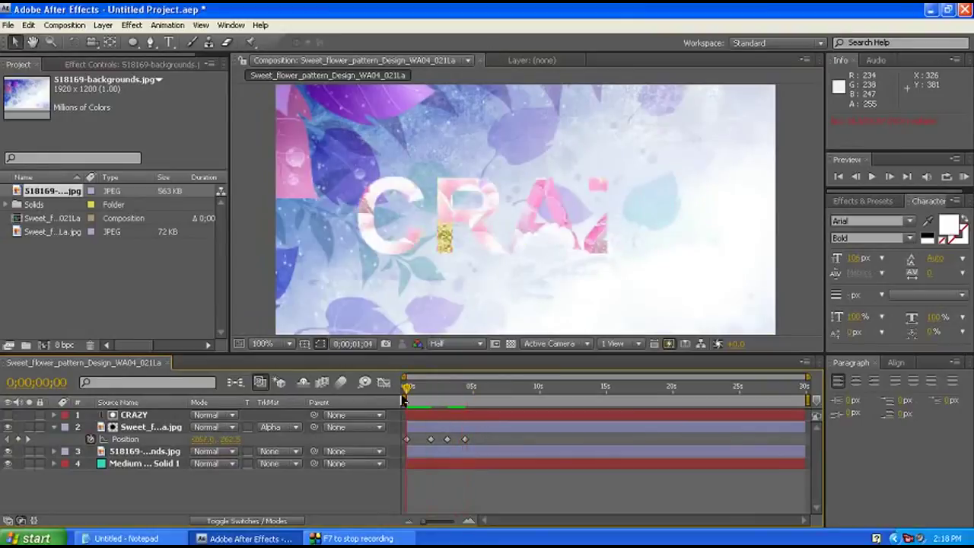
left_click_drag(404, 400, 372, 413)
key("space")
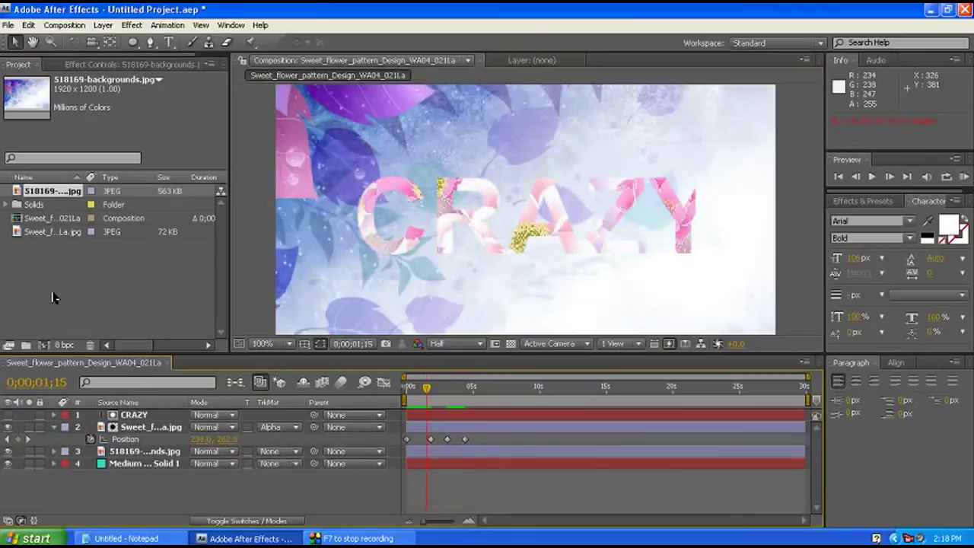
left_click(144, 427)
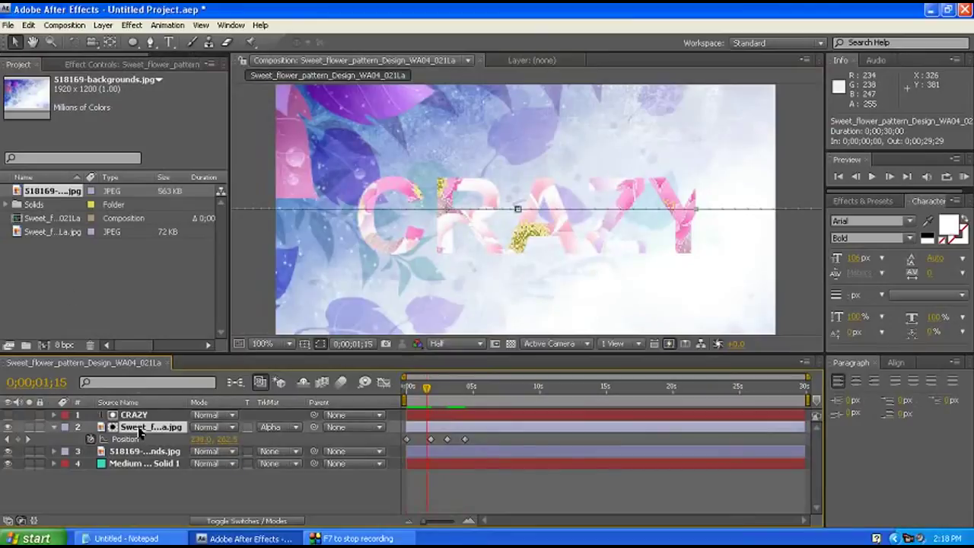
key("Delete")
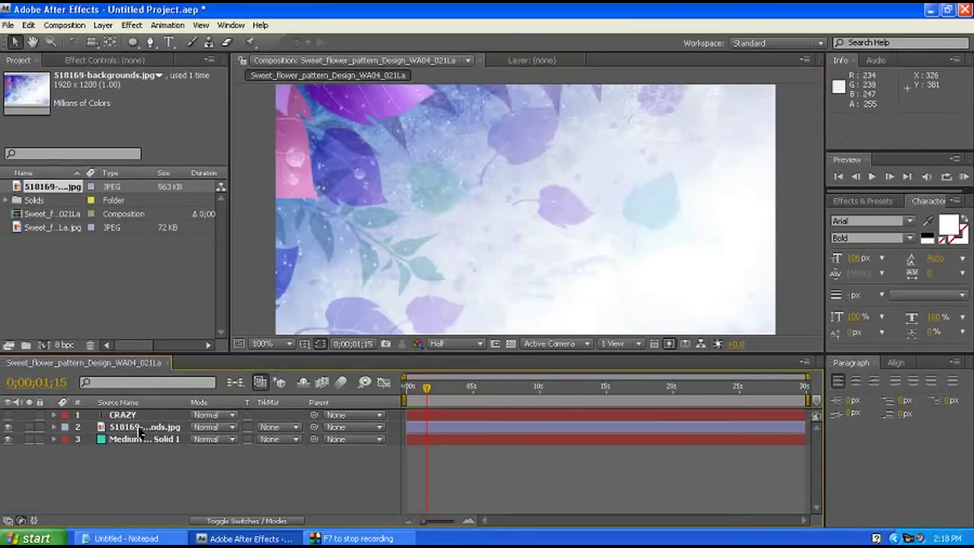
Import fire-orange-emergency-burning.jpg from the Desktop, browsing the files as thumbnails
double_click(106, 297)
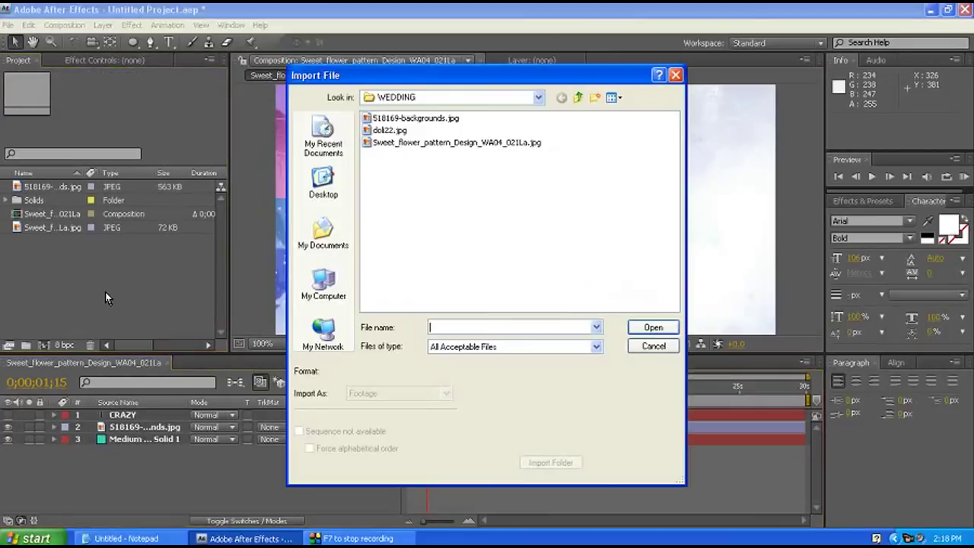
left_click(622, 99)
left_click(619, 112)
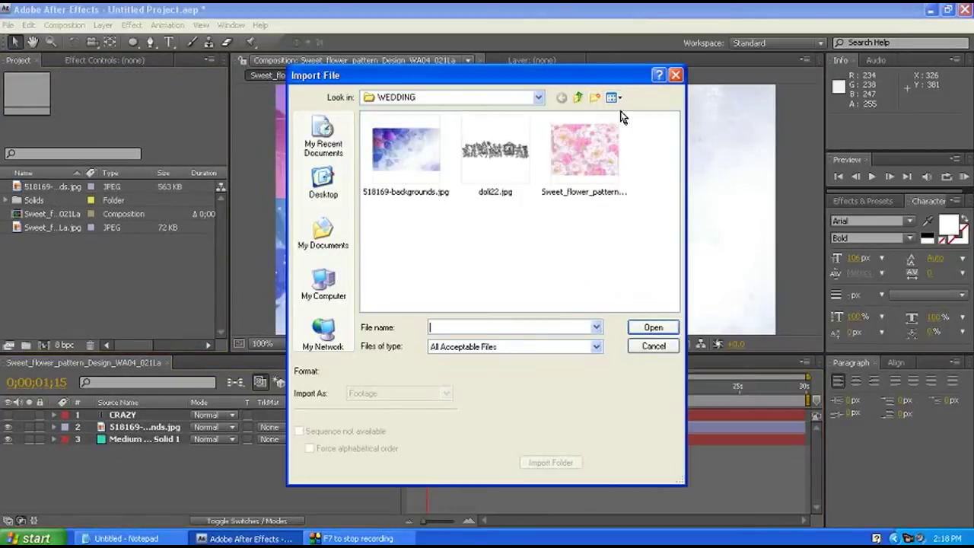
left_click(322, 183)
mouse_move(675, 137)
left_mouse_down()
mouse_move(691, 241)
mouse_move(681, 229)
left_mouse_up()
left_click(523, 207)
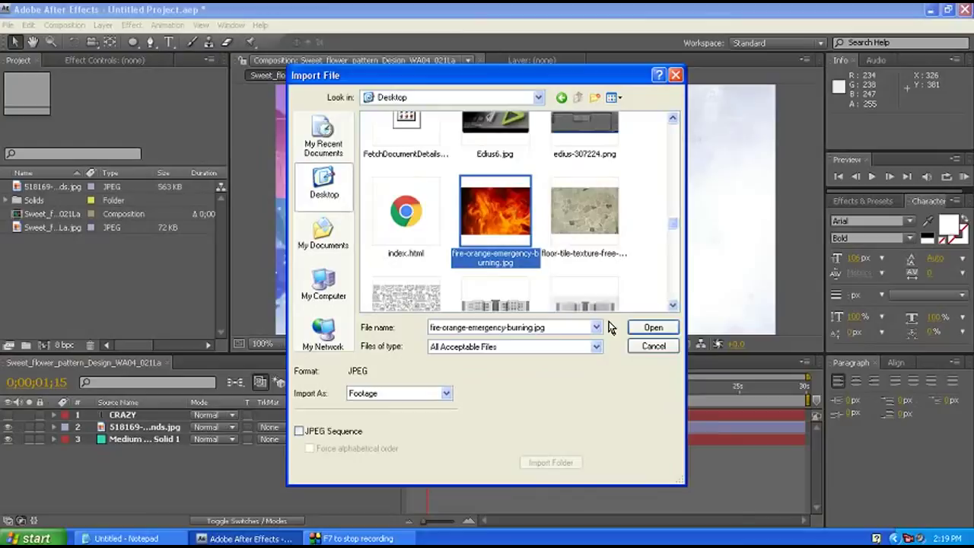
left_click(653, 327)
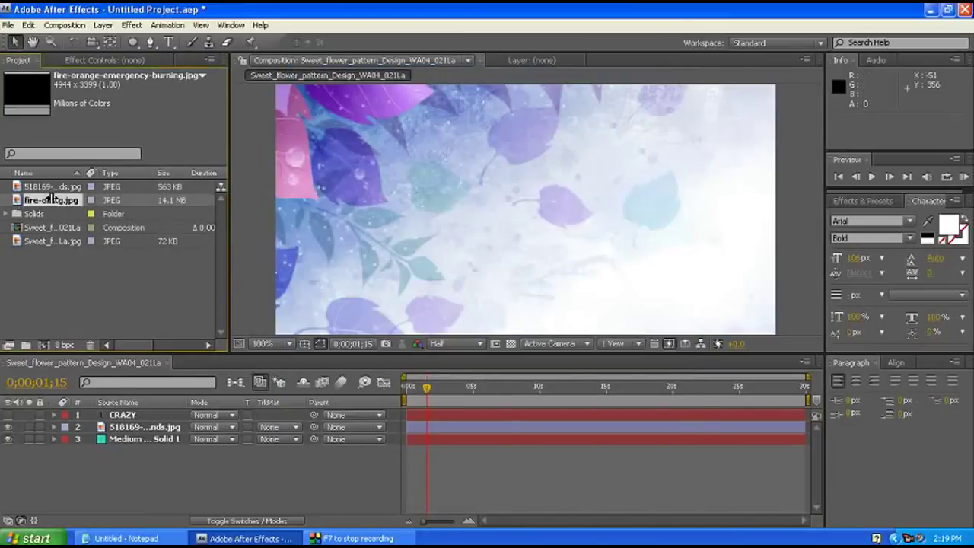
Place the fire image just below CRAZY, set its TrkMat to Alpha Matte "CRAZY", and preview
left_click_drag(47, 204, 525, 220)
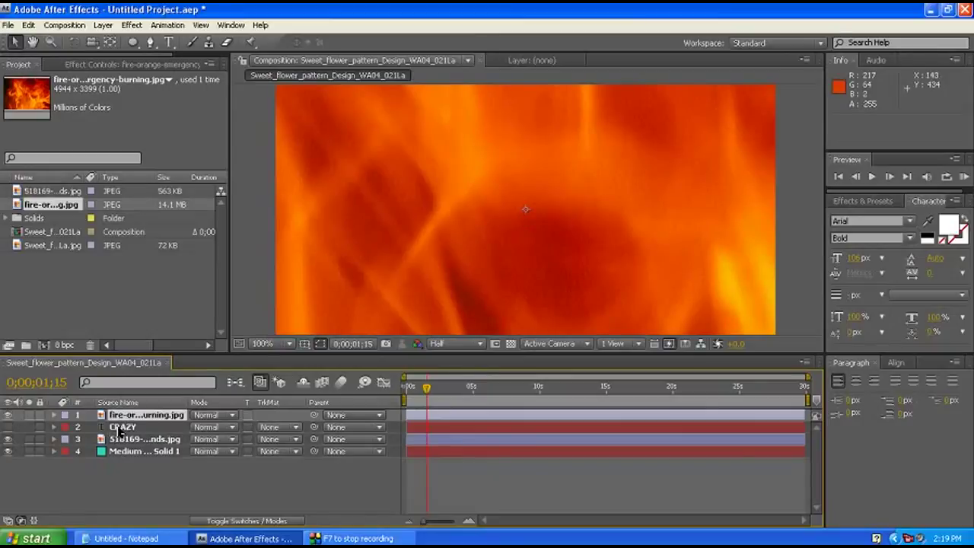
left_click_drag(119, 431, 156, 438)
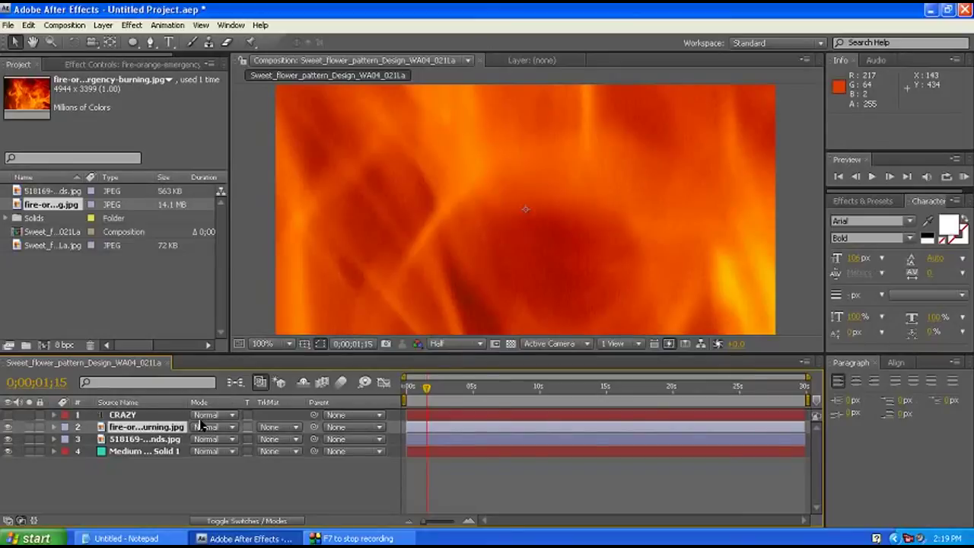
left_click(294, 429)
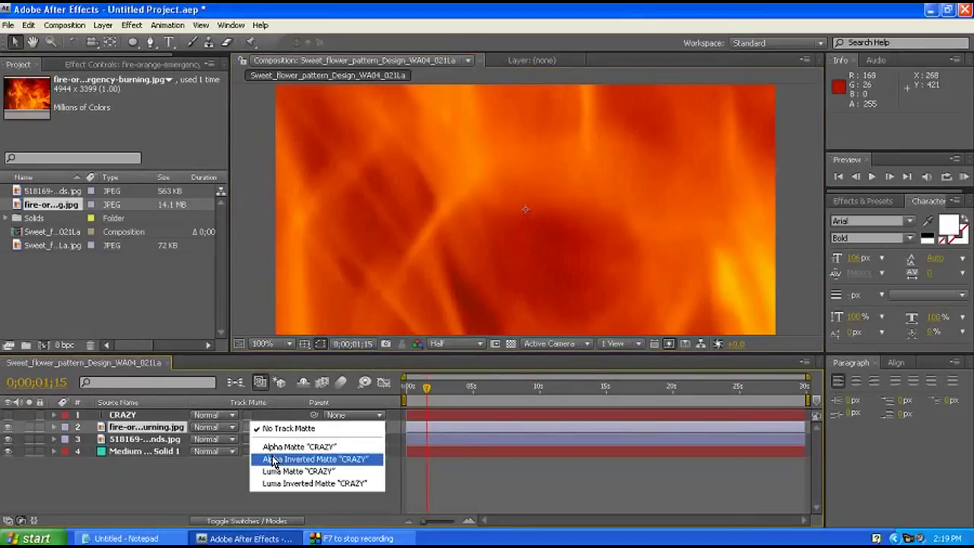
left_click(304, 448)
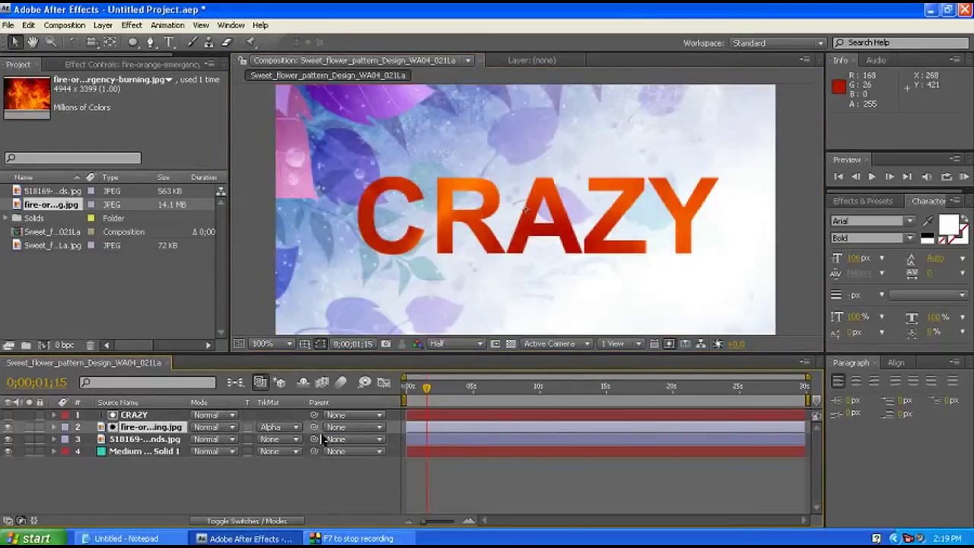
key("comma")
key("comma")
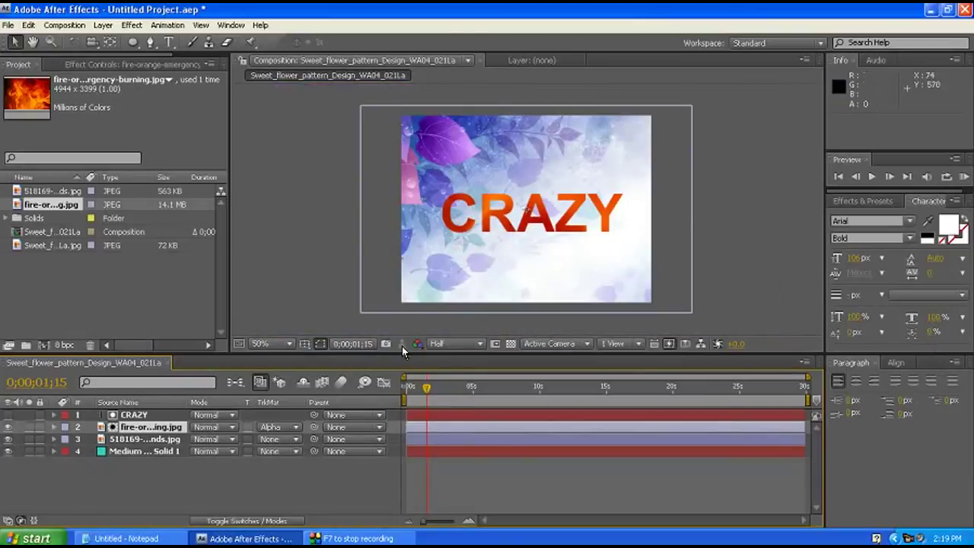
key("period")
key("period")
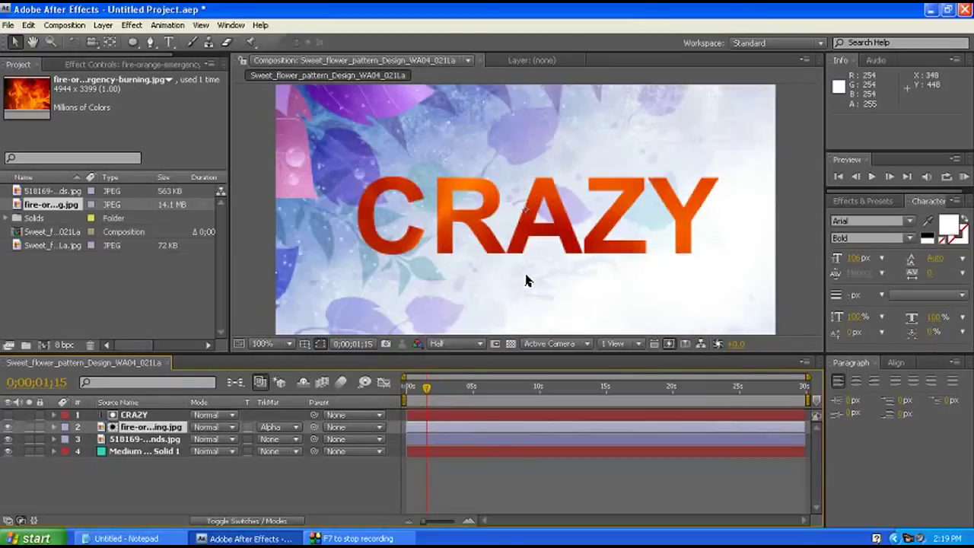
key("space")
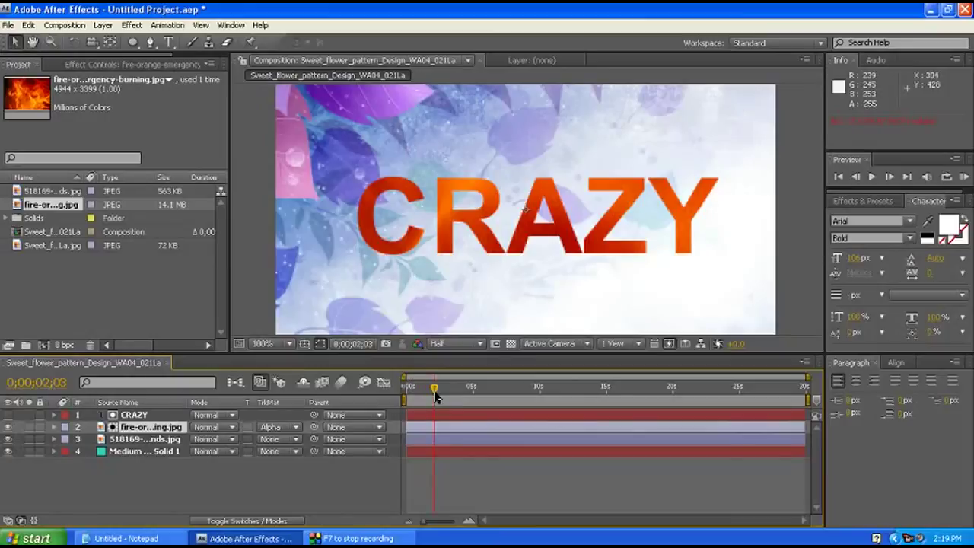
Reveal the fire layer's Position and set its starting keyframe near the timeline start
left_click_drag(436, 396, 403, 389)
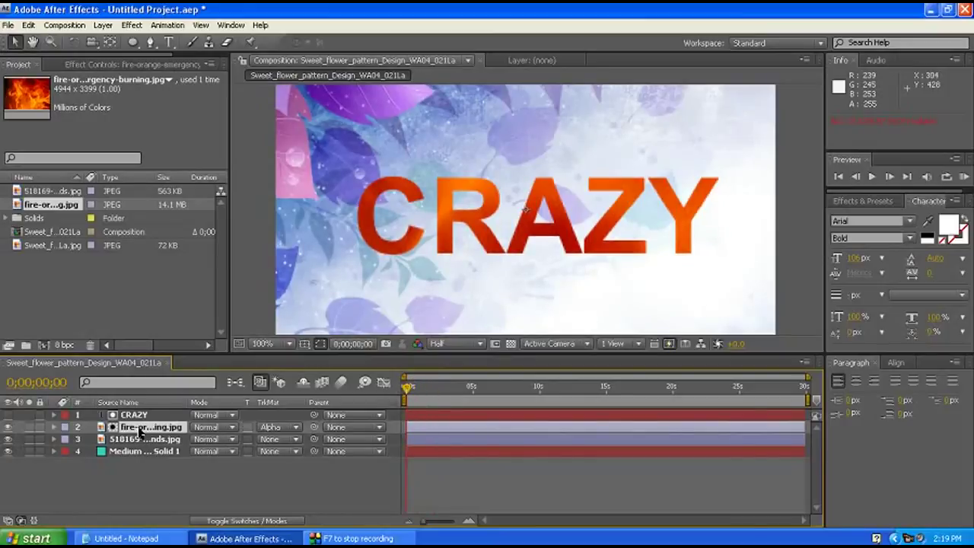
key("p")
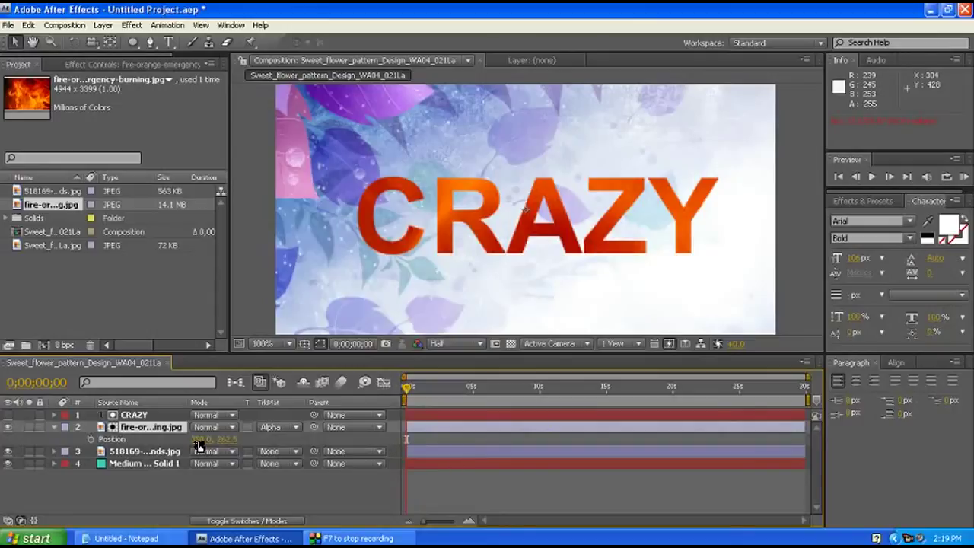
left_click_drag(198, 445, 309, 428)
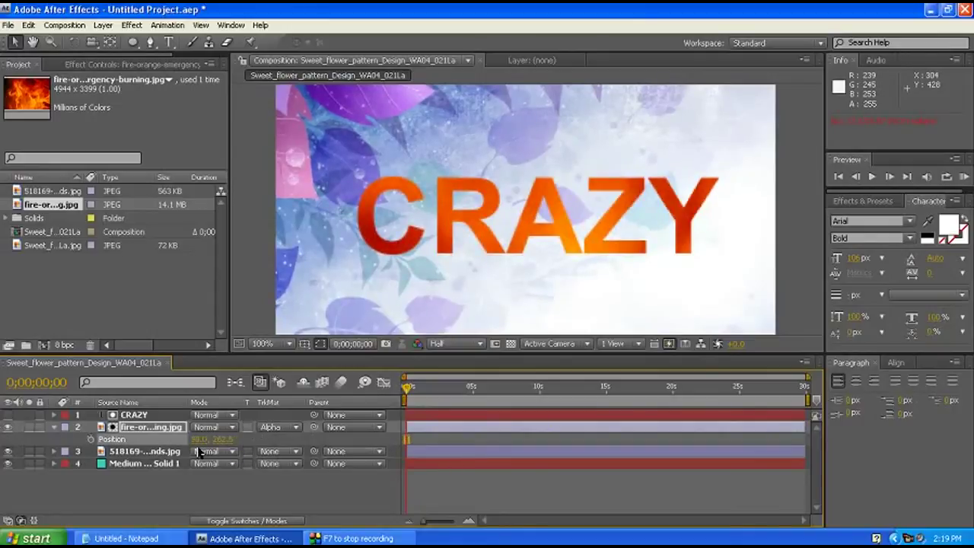
left_click_drag(193, 440, 184, 440)
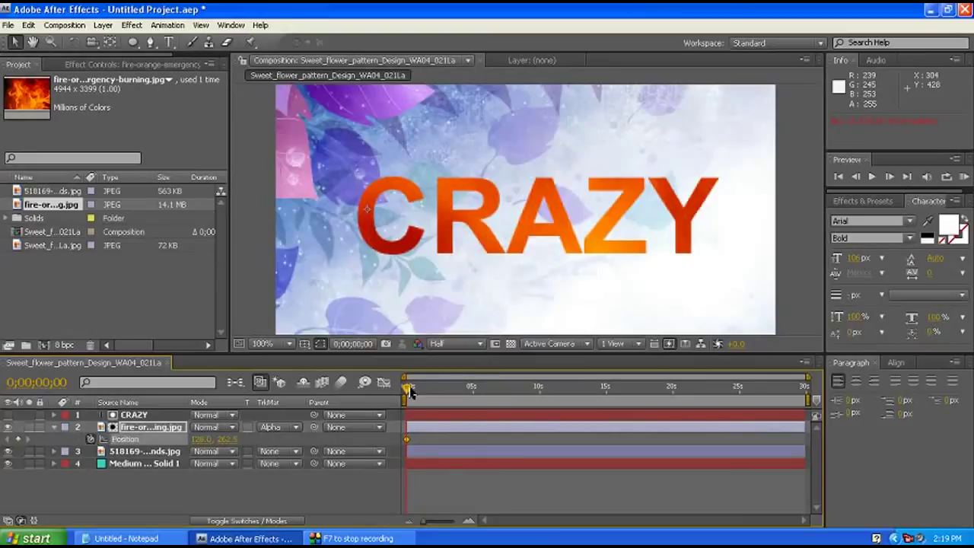
Add Position keyframes at about 1.5 s and 3 s, moving the flames up-right then down-right
left_click_drag(410, 390, 460, 393)
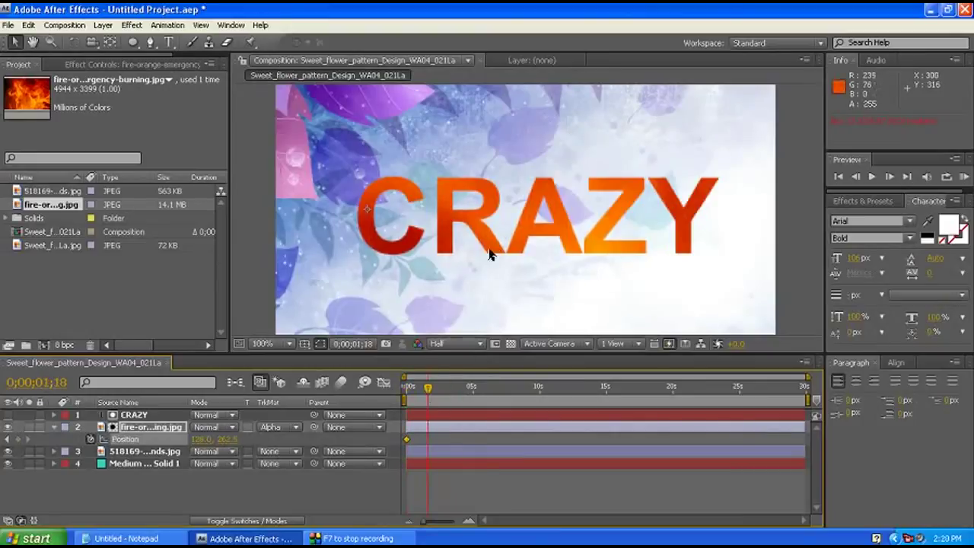
left_click_drag(498, 263, 637, 195)
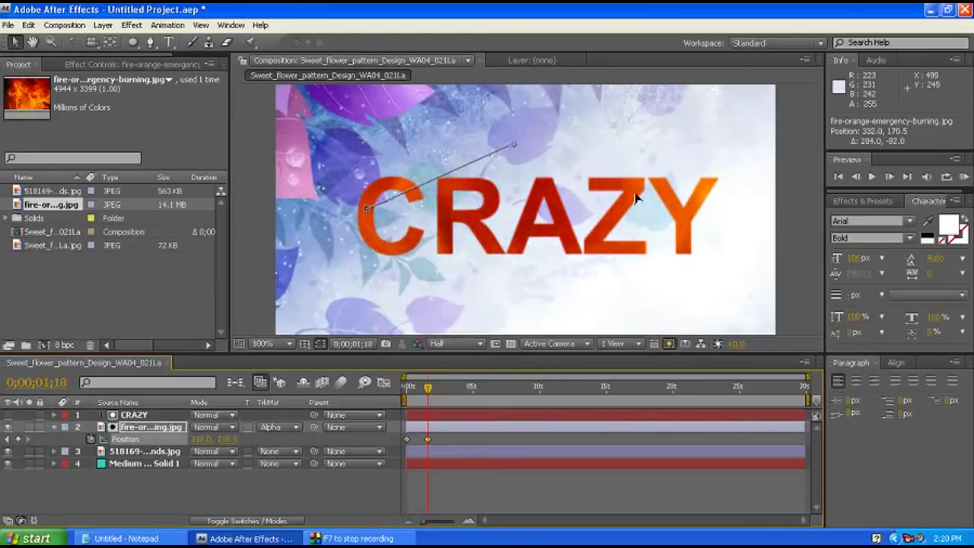
left_click_drag(431, 389, 457, 391)
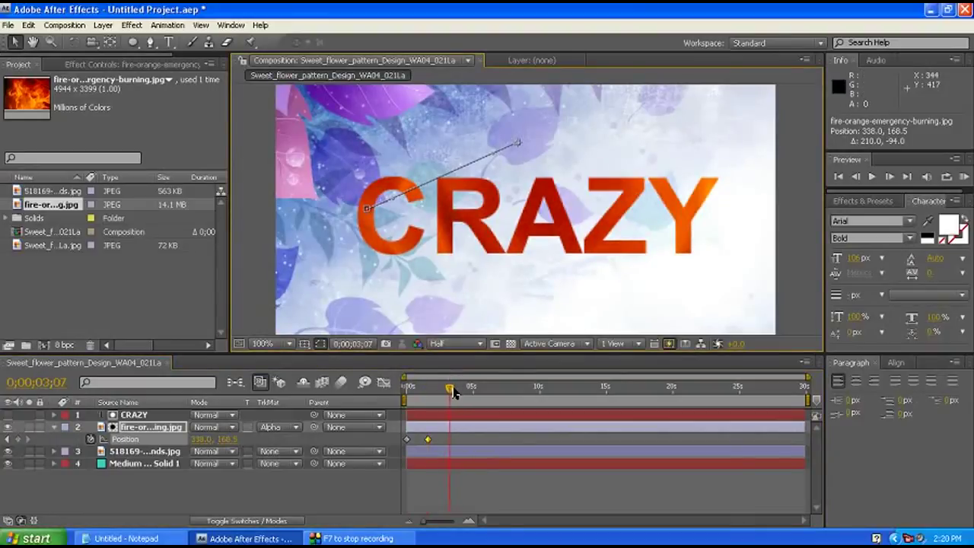
left_click_drag(553, 222, 635, 331)
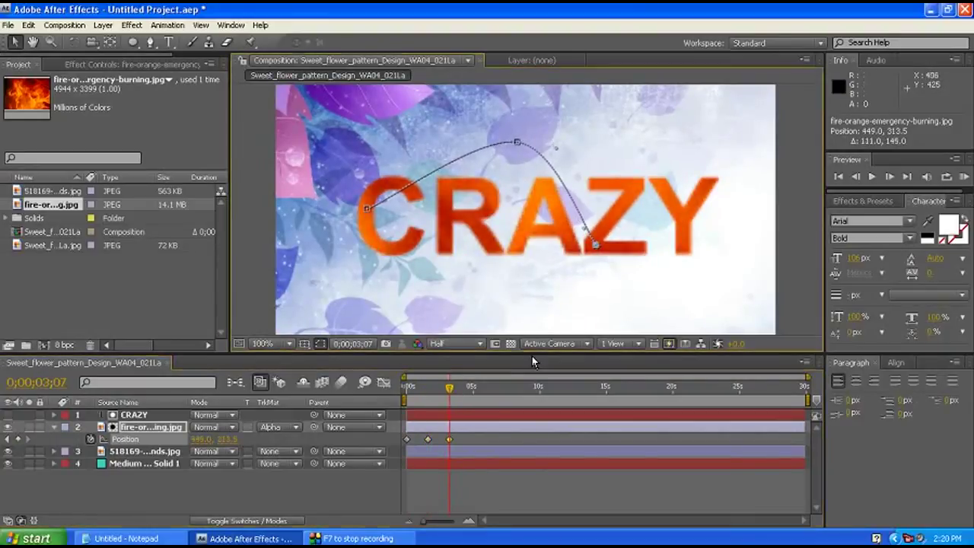
Add keyframes at about 4.5 s and 6 s, moving down-left then up-left to close the loop
left_click(452, 388)
left_click(473, 389)
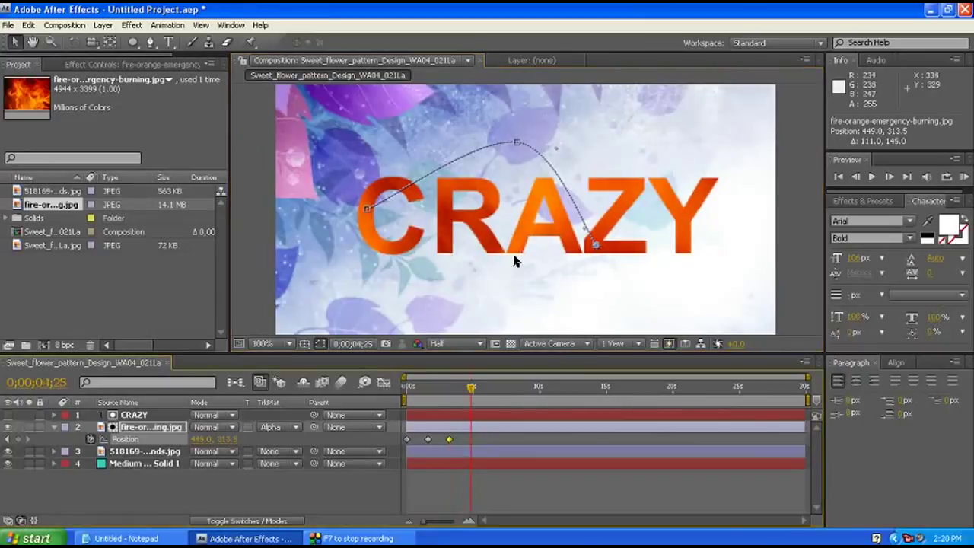
left_click_drag(513, 261, 388, 335)
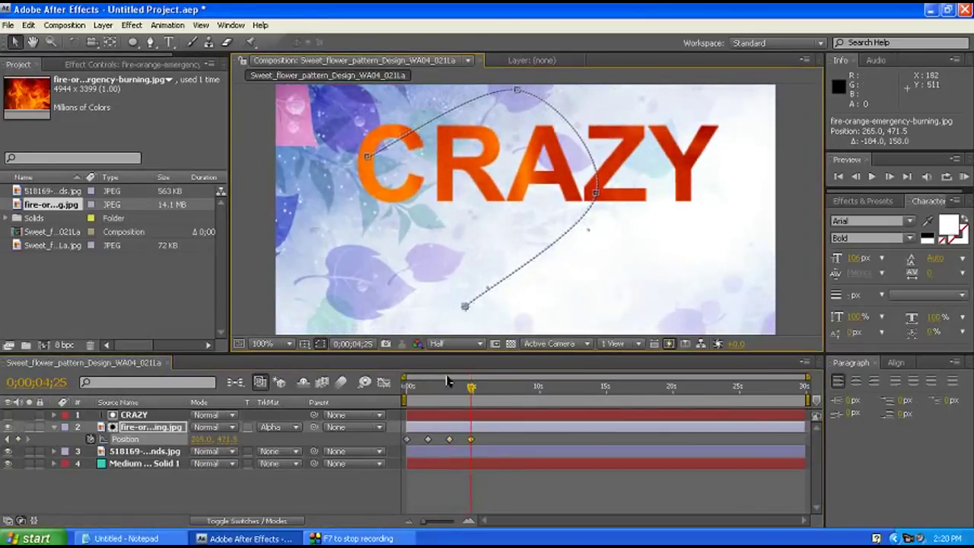
left_click_drag(505, 224, 416, 159)
key("period")
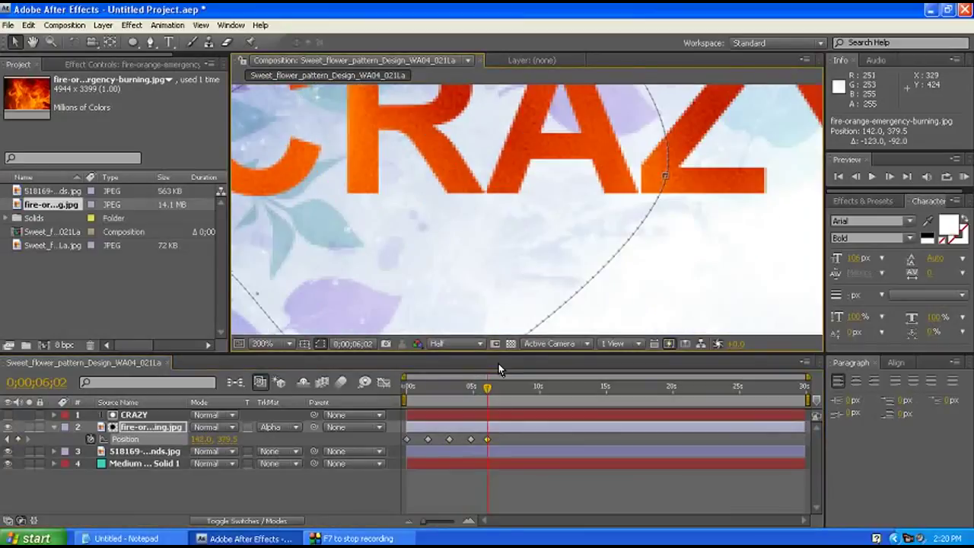
key("comma")
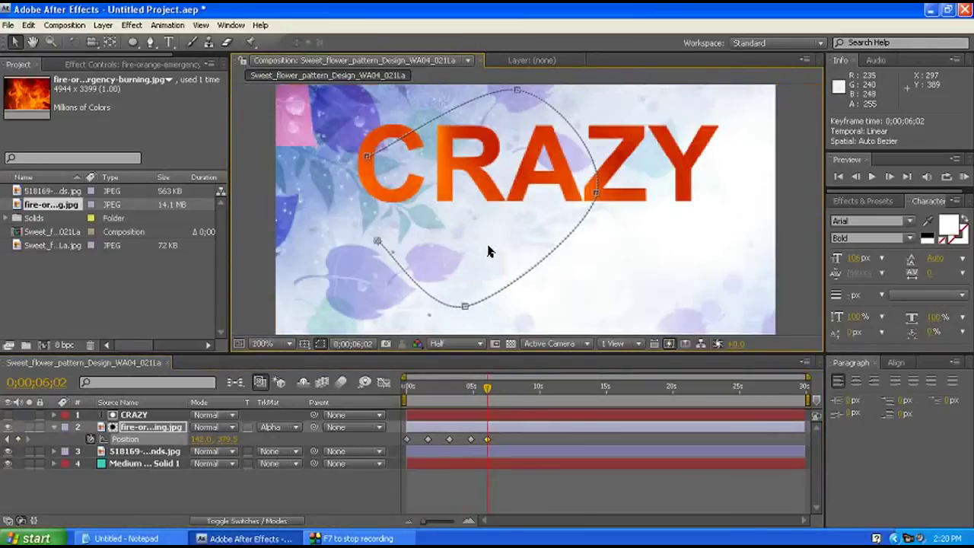
left_click_drag(658, 191, 635, 219)
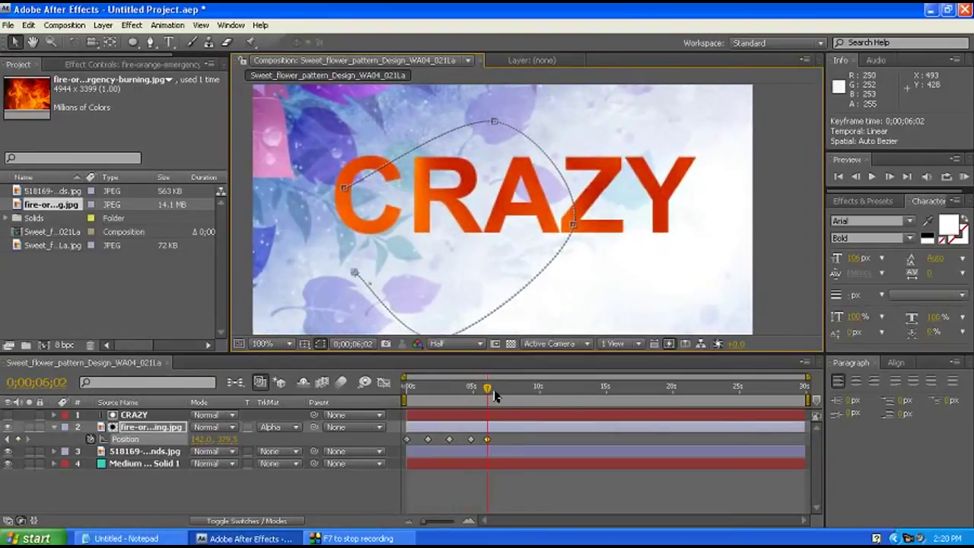
key("Home")
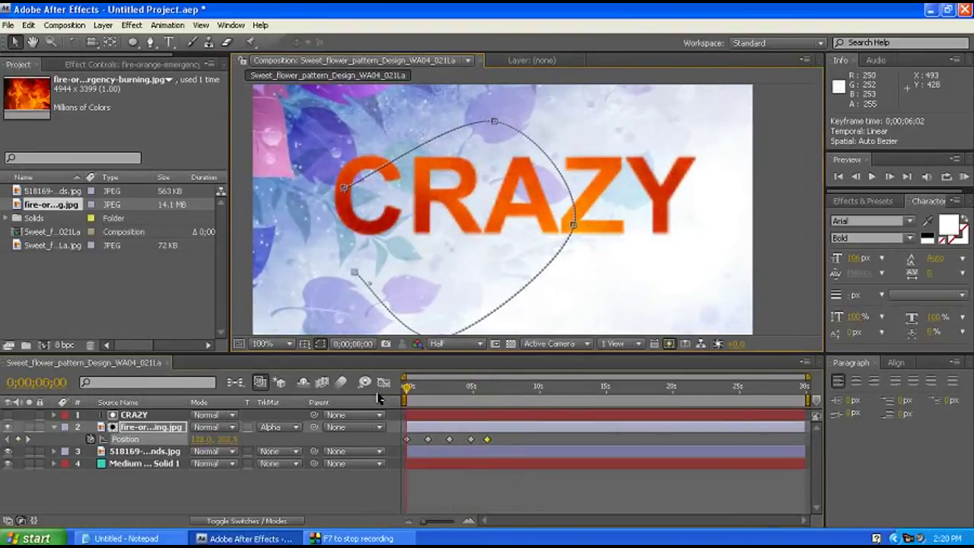
Run a numpad-0 RAM preview, zooming in on the CRAZ letters, then stop and zoom back out
left_click(53, 428)
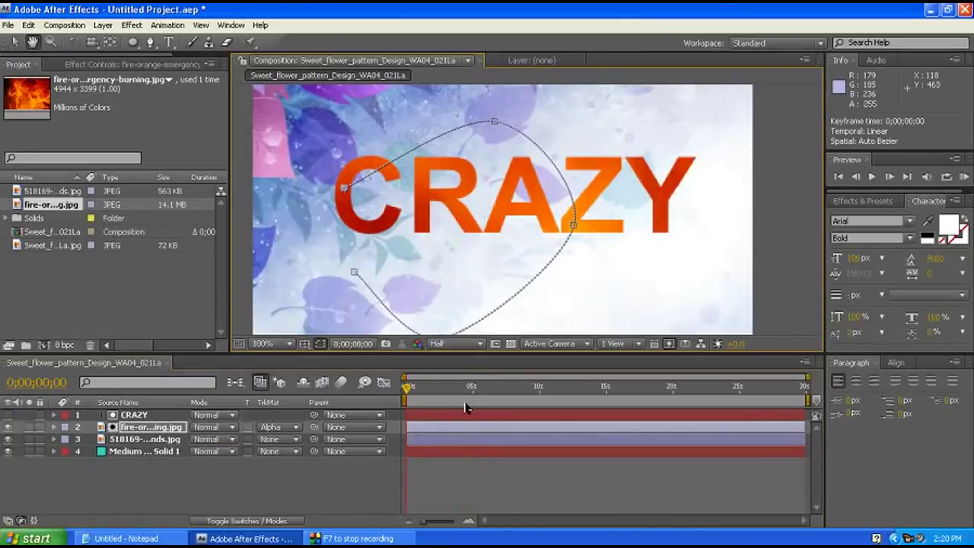
key("KP_0")
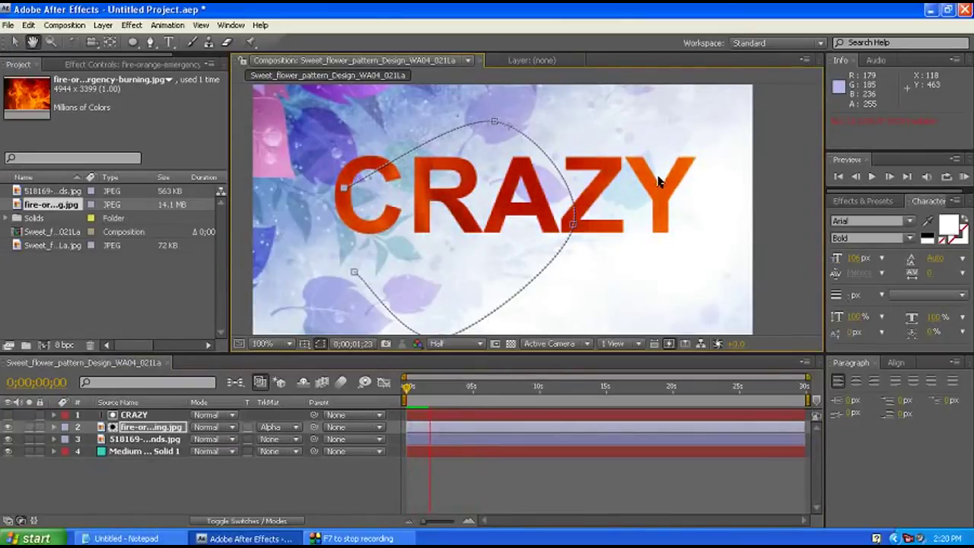
scroll(723, 192, "up", 1)
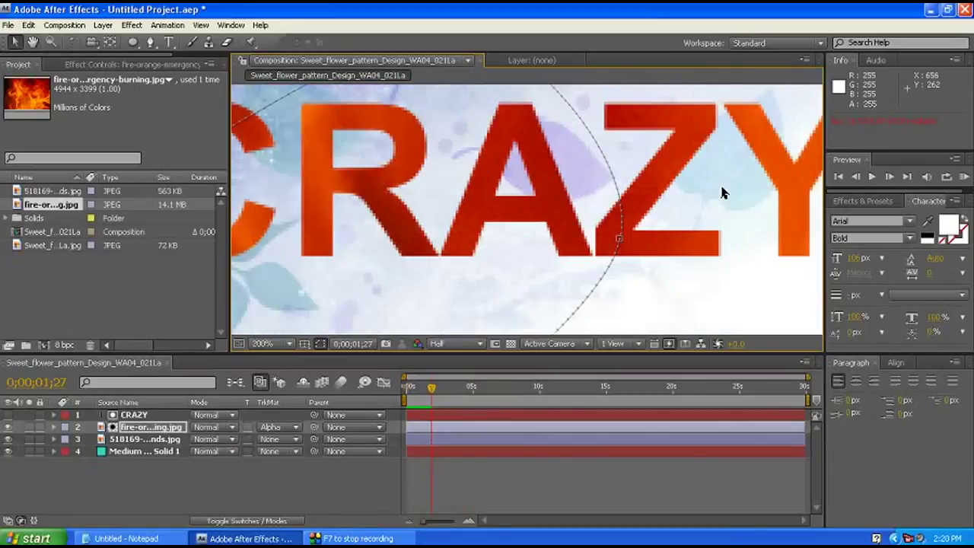
left_click_drag(408, 183, 515, 200)
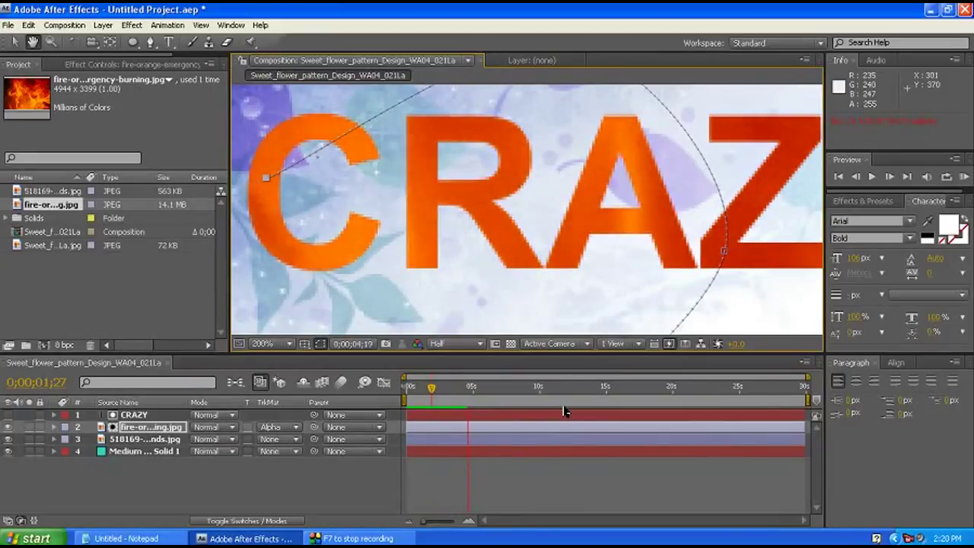
key("space")
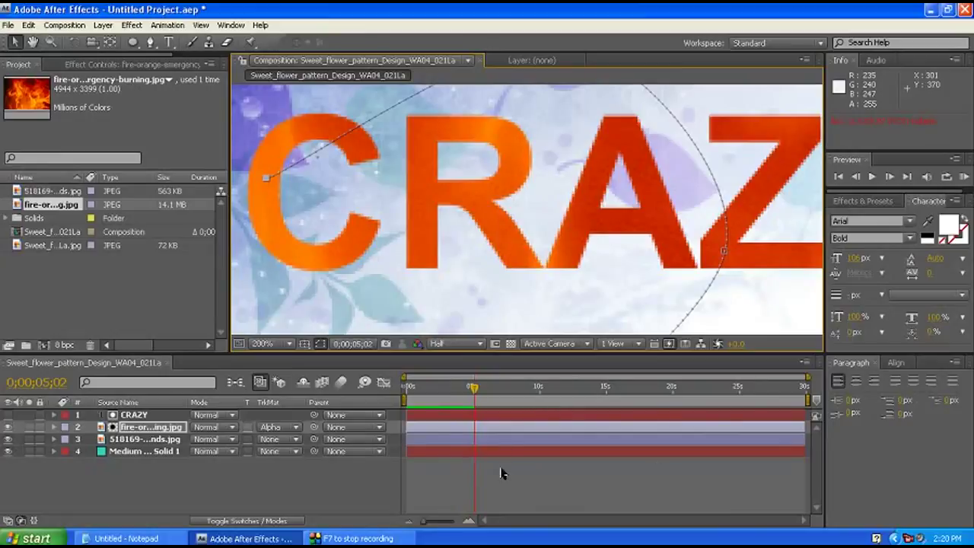
scroll(502, 260, "down", 1)
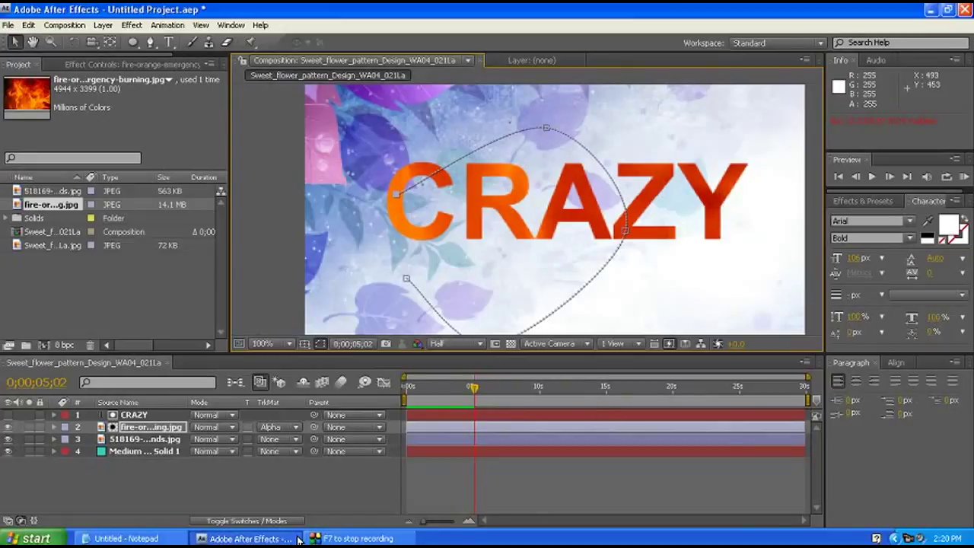
Bring up the screen recorder via its "F7 to stop recording" taskbar button
left_click(411, 533)
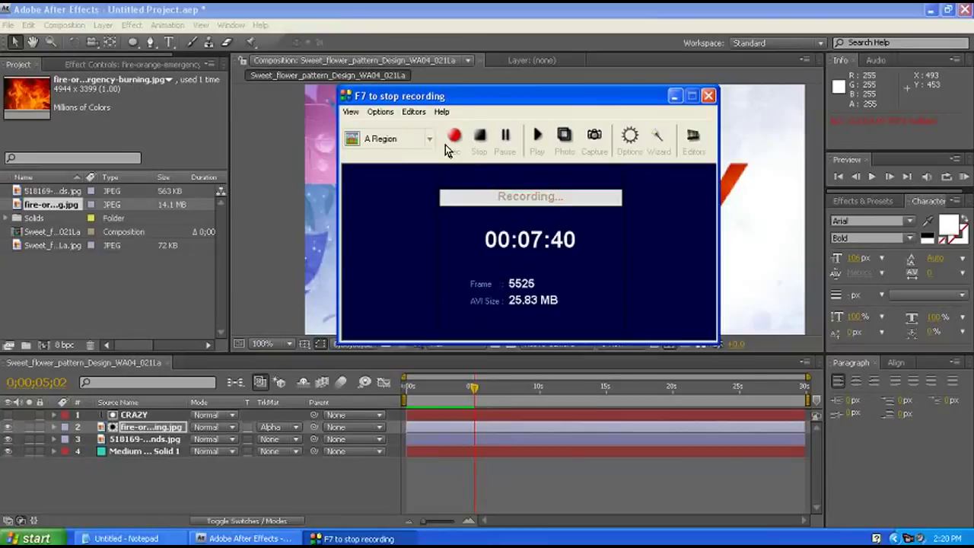